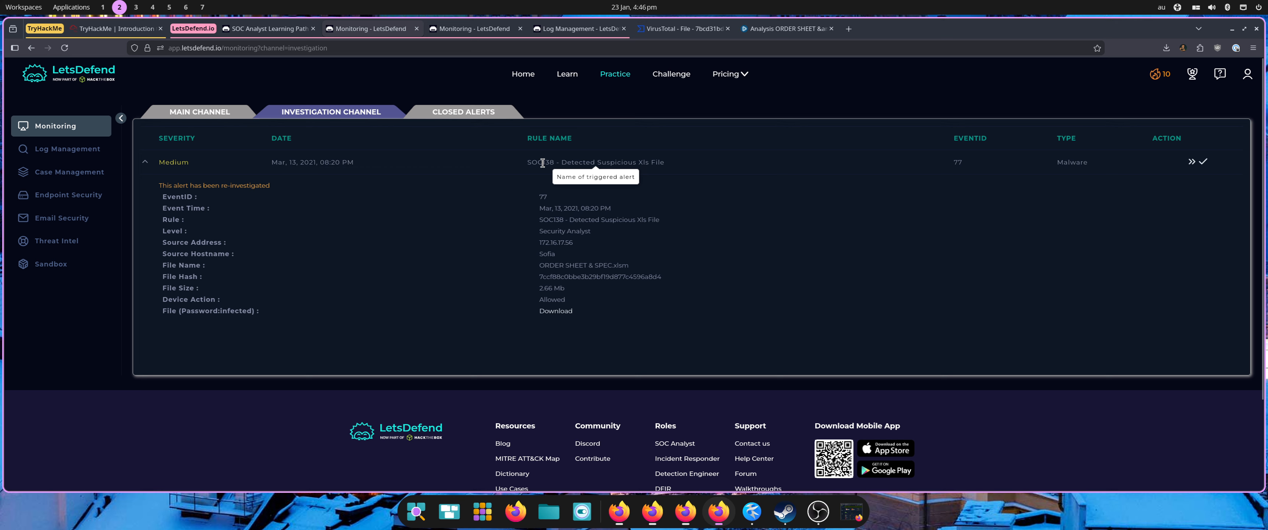
- Review the SOC Analyst Learning Path and locate its SA - Malware - Event ID: 77 item
{"action": "left_click", "coordinate": [285, 29]}
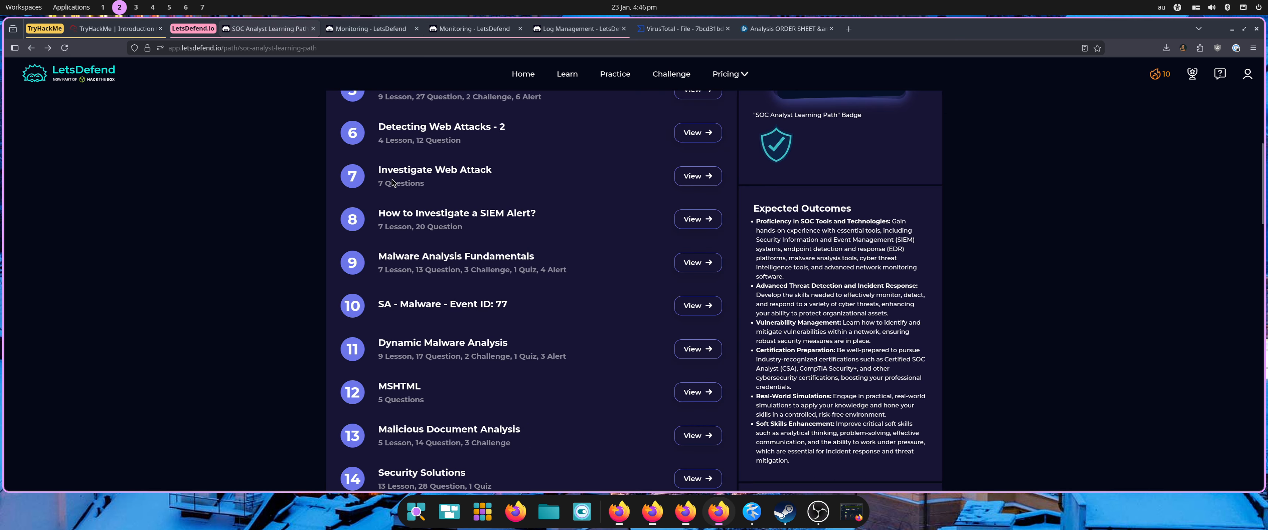
{"action": "scroll", "coordinate": [392, 183], "scroll_direction": "up", "scroll_amount": 10}
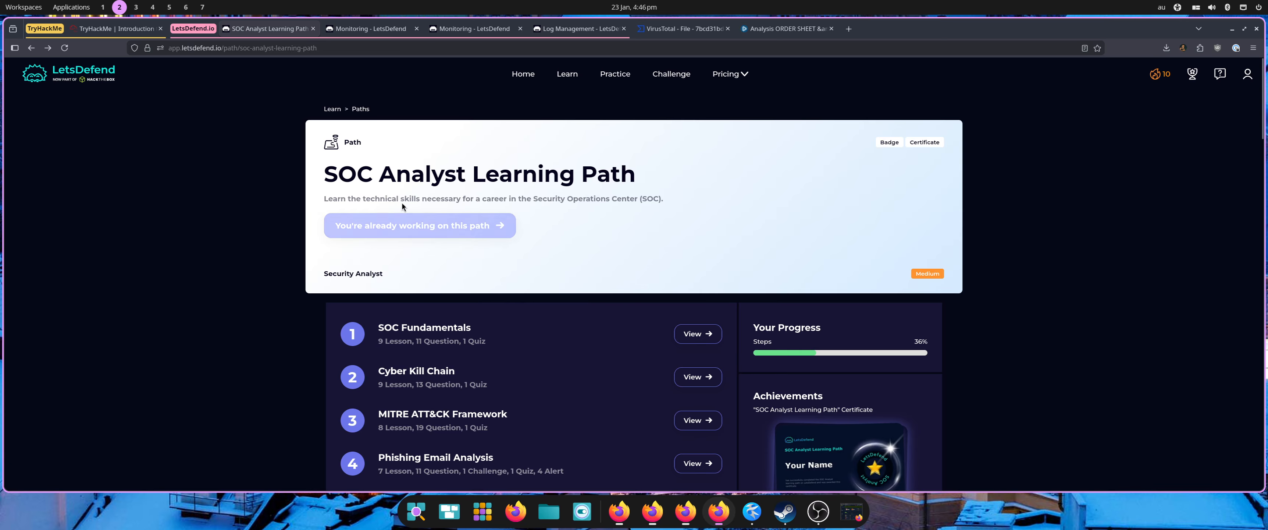
{"action": "scroll", "coordinate": [389, 213], "scroll_direction": "down", "scroll_amount": 8}
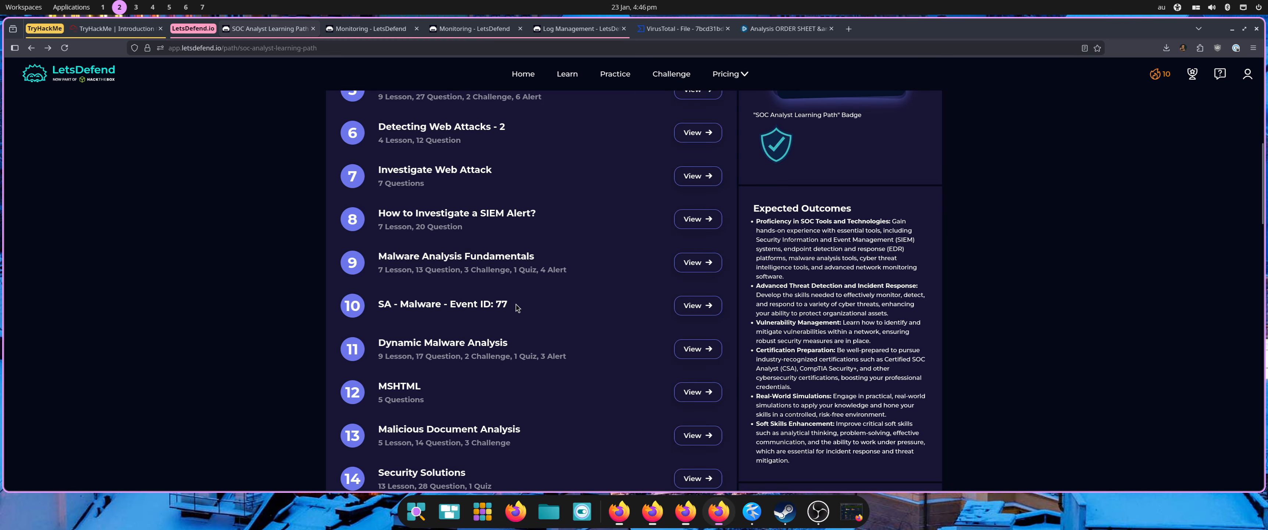
- Create a case for the EventID 77 alert from the monitoring page's investigation channel
{"action": "left_click", "coordinate": [366, 22]}
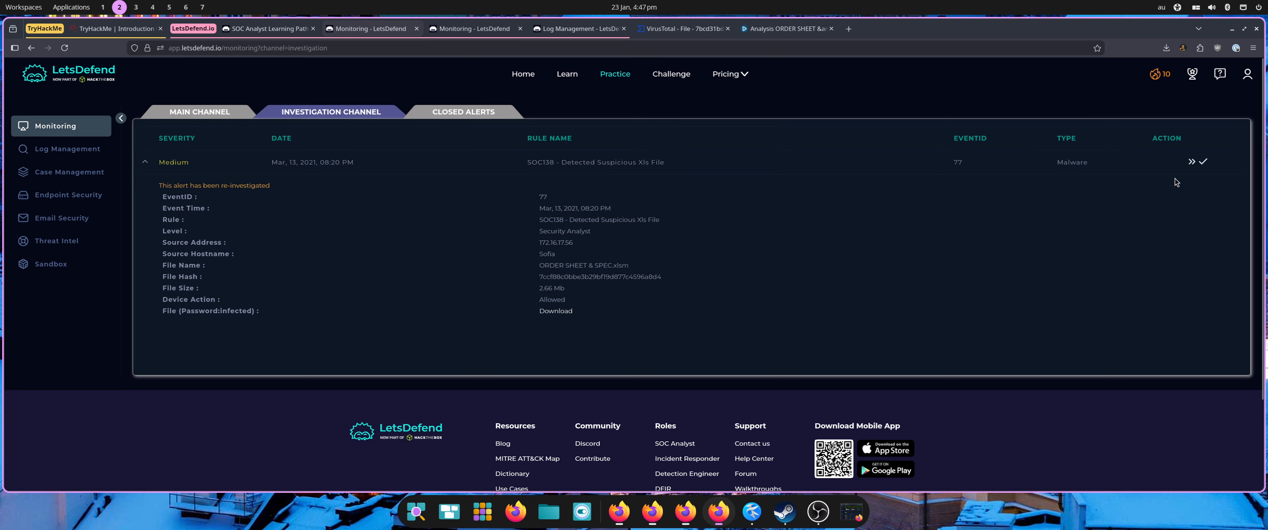
{"action": "left_click", "coordinate": [1191, 167]}
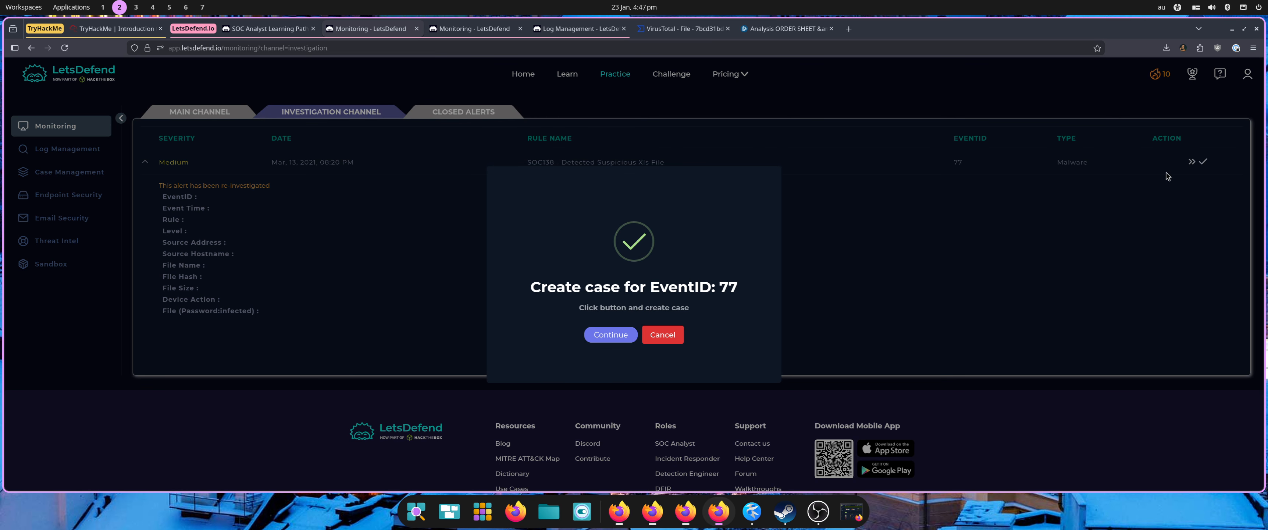
{"action": "left_click", "coordinate": [621, 334]}
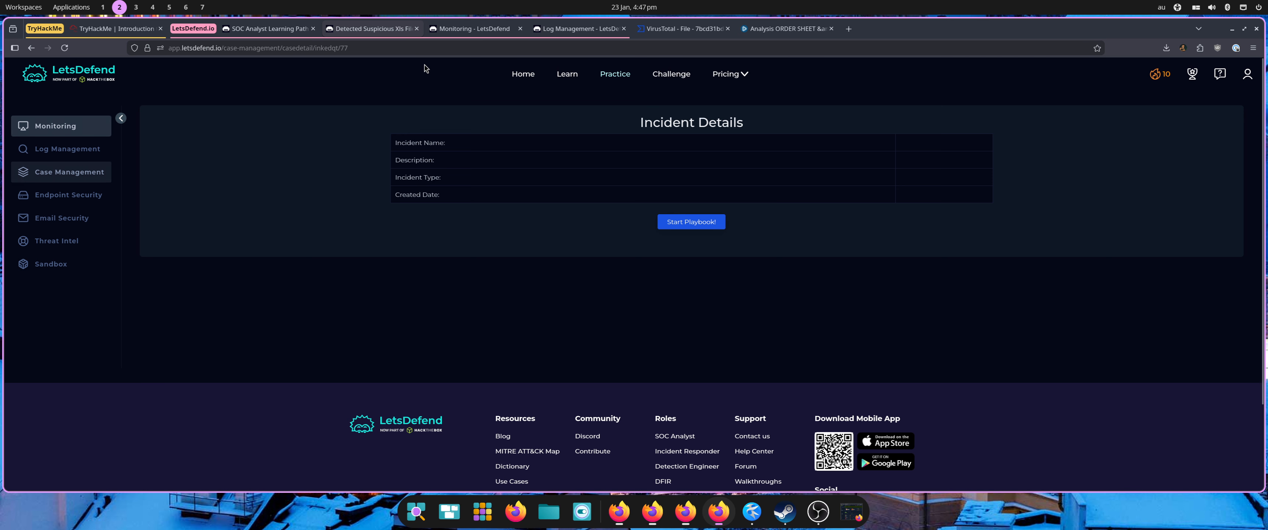
- Expand the SOC138 suspicious Xls alert in the second monitoring page's investigation channel and copy its file hash
{"action": "left_click", "coordinate": [453, 24]}
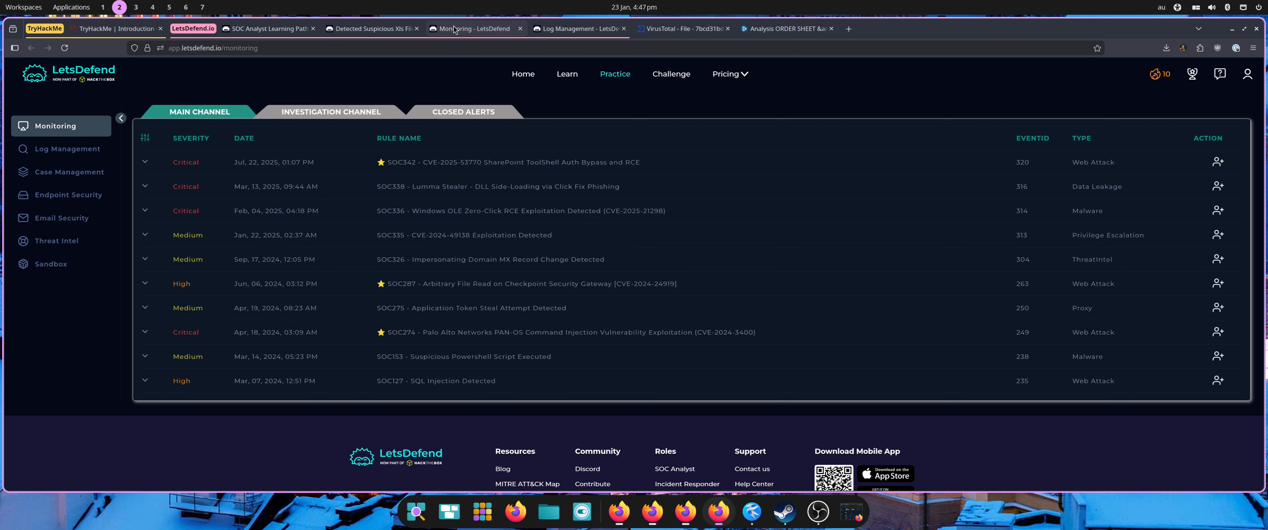
{"action": "left_click", "coordinate": [308, 114]}
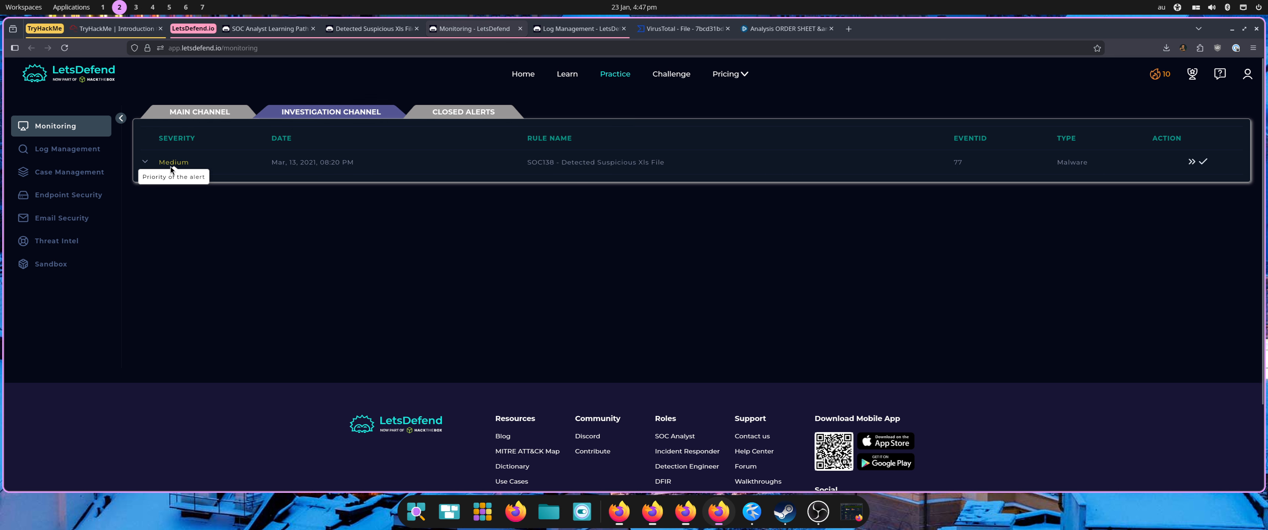
{"action": "left_click", "coordinate": [155, 165]}
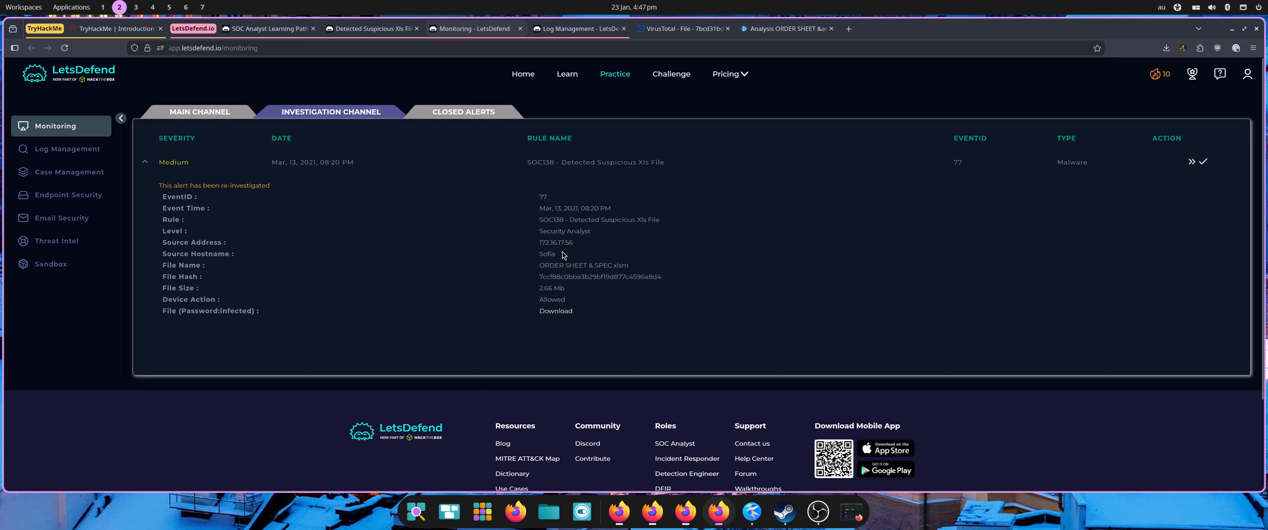
{"action": "double_click", "coordinate": [565, 278]}
{"action": "right_click", "coordinate": [571, 278]}
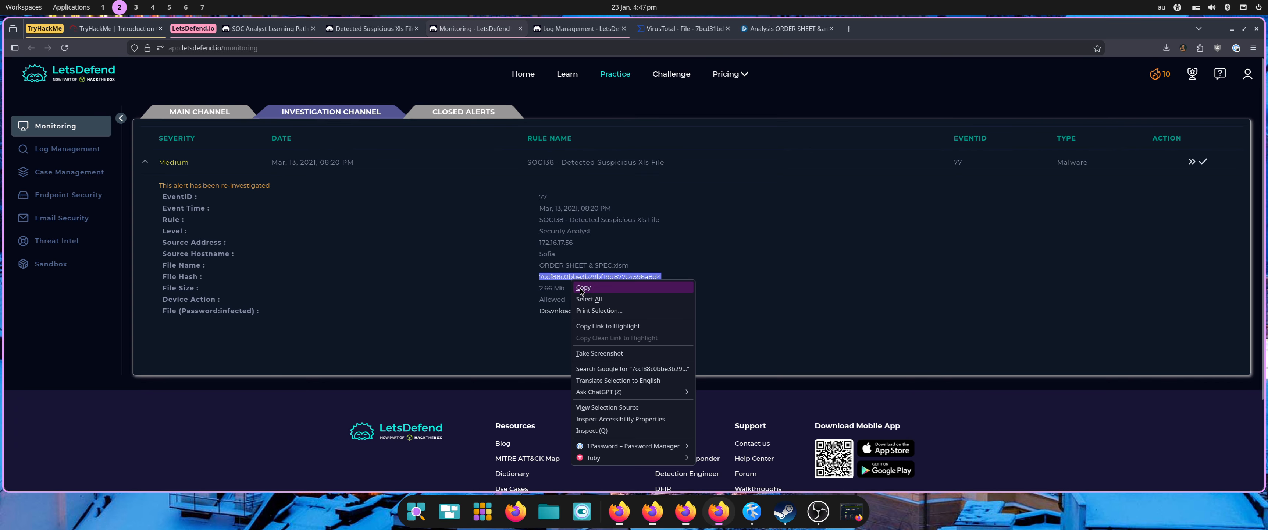
{"action": "left_click", "coordinate": [583, 290]}
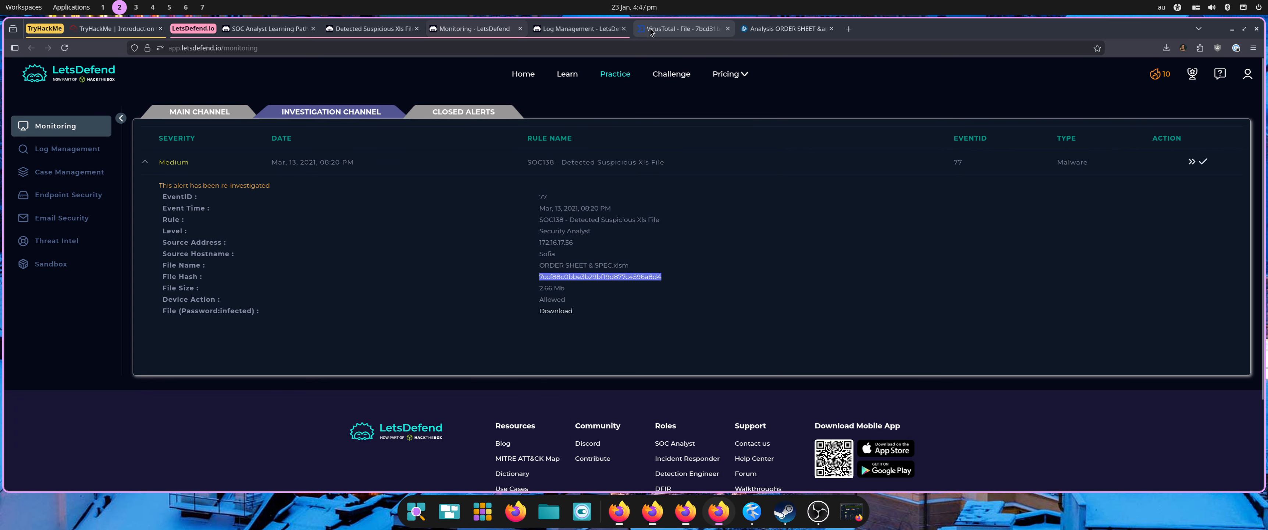
- Switch to VirusTotal and search for the copied file hash
{"action": "left_click", "coordinate": [685, 28]}
{"action": "left_click", "coordinate": [316, 70]}
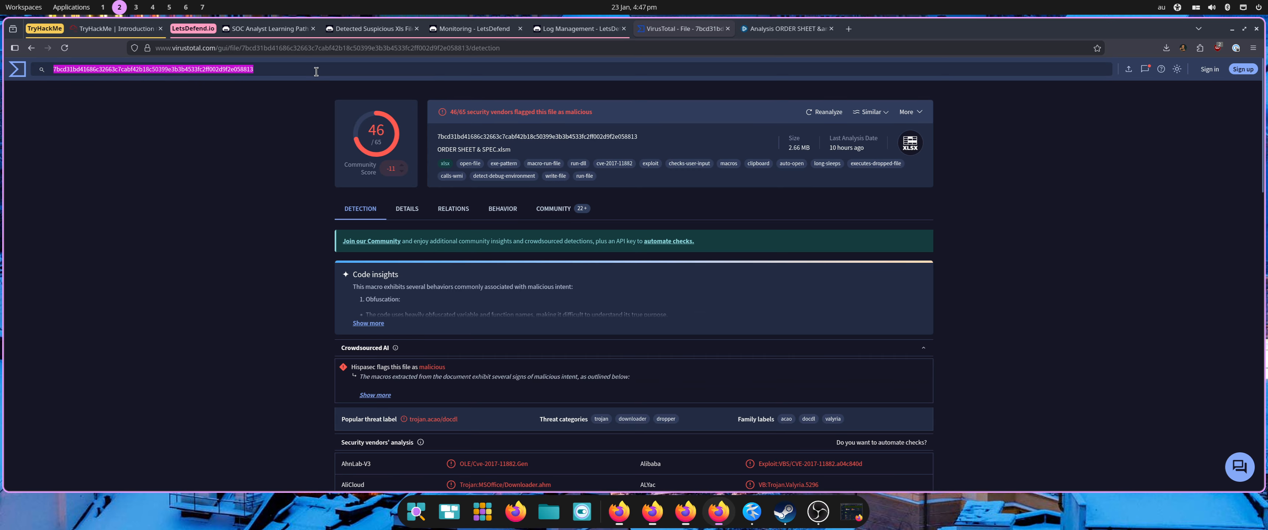
{"action": "key", "text": "ctrl+v"}
{"action": "key", "text": "Return"}
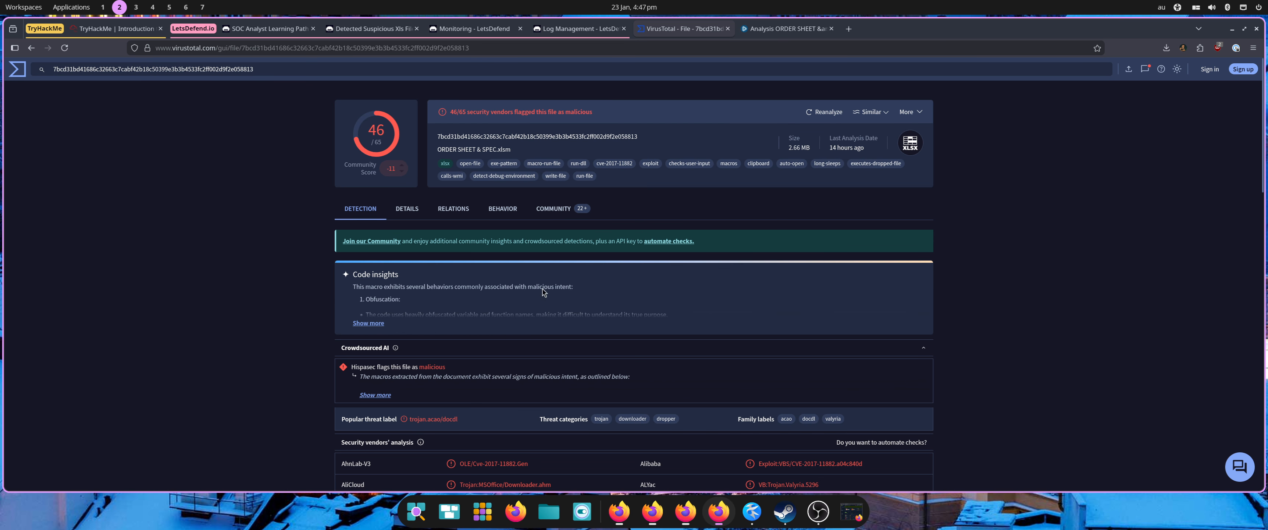
- Review the file's overall score and the security vendors' detections on VirusTotal
{"action": "scroll", "coordinate": [542, 367], "scroll_direction": "down", "scroll_amount": 5}
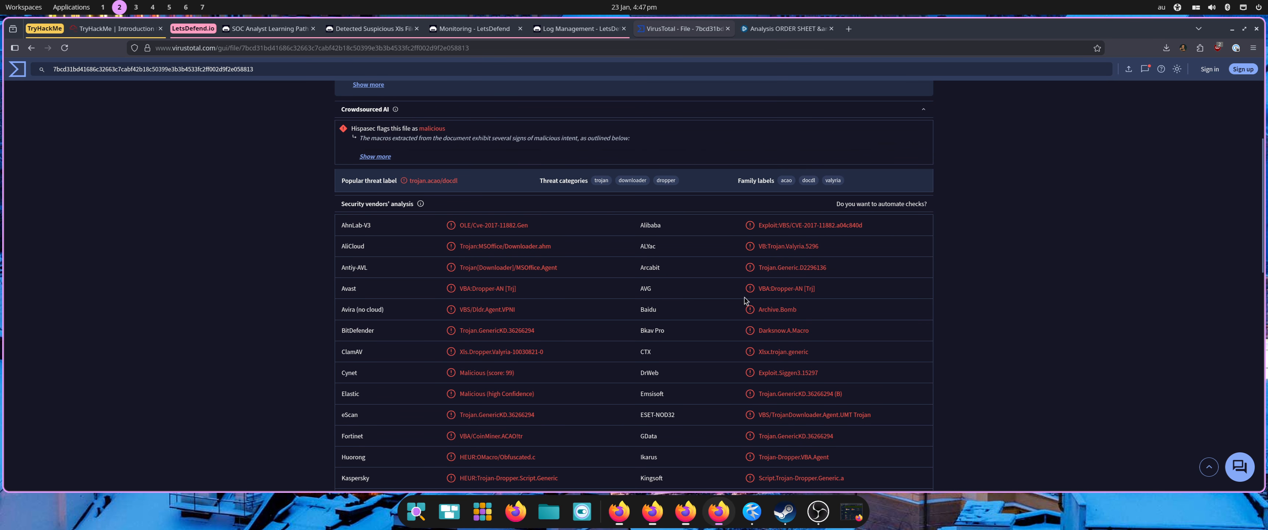
{"action": "scroll", "coordinate": [643, 299], "scroll_direction": "up", "scroll_amount": 4}
{"action": "scroll", "coordinate": [532, 236], "scroll_direction": "up", "scroll_amount": 1}
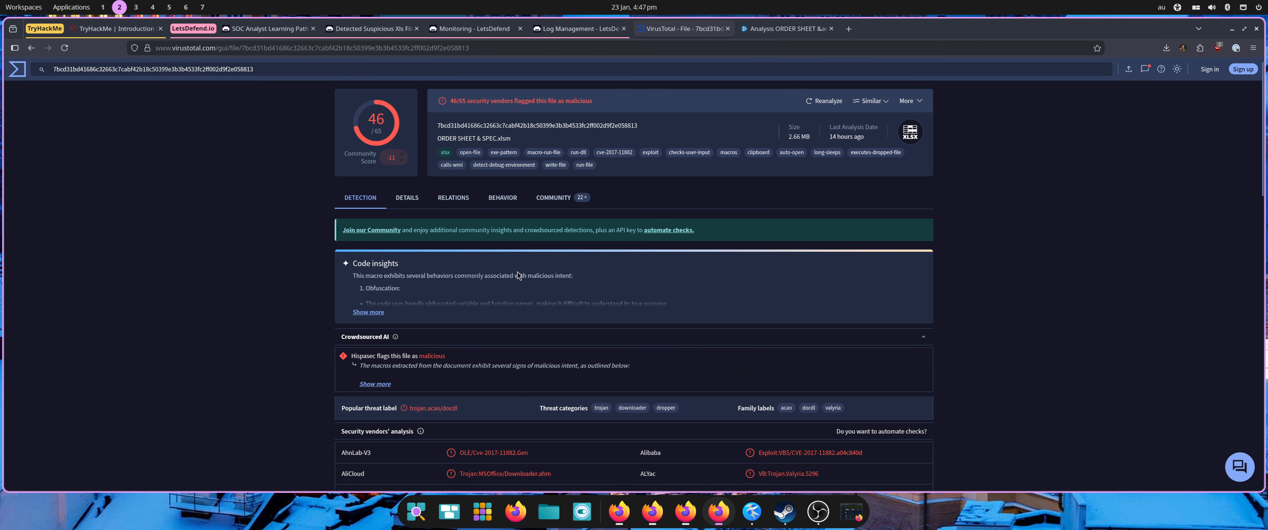
{"action": "scroll", "coordinate": [537, 362], "scroll_direction": "down", "scroll_amount": 1}
{"action": "scroll", "coordinate": [489, 397], "scroll_direction": "down", "scroll_amount": 5}
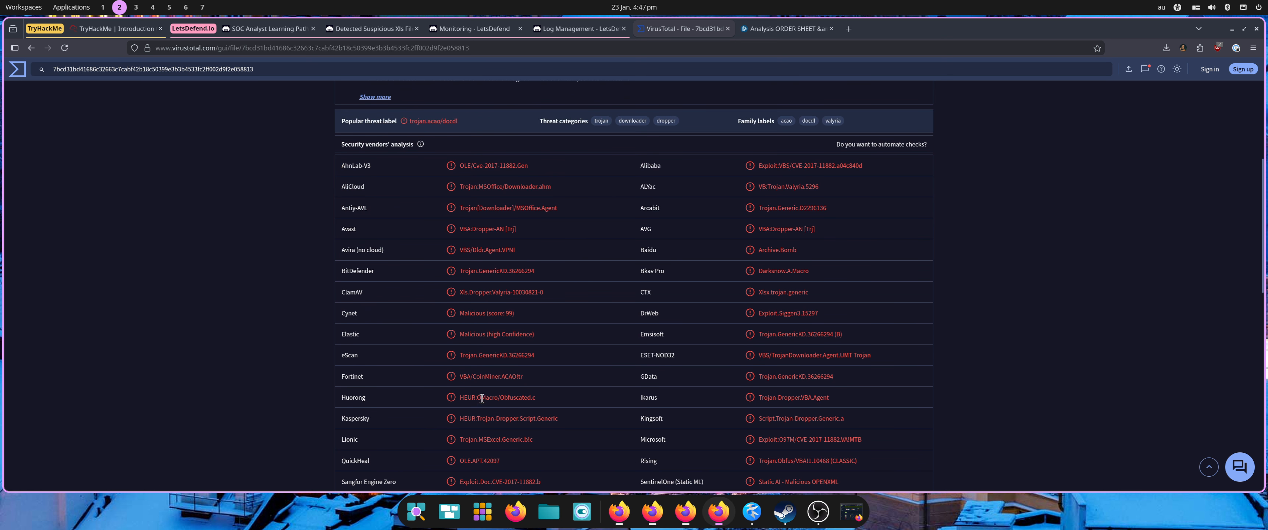
{"action": "scroll", "coordinate": [505, 328], "scroll_direction": "up", "scroll_amount": 6}
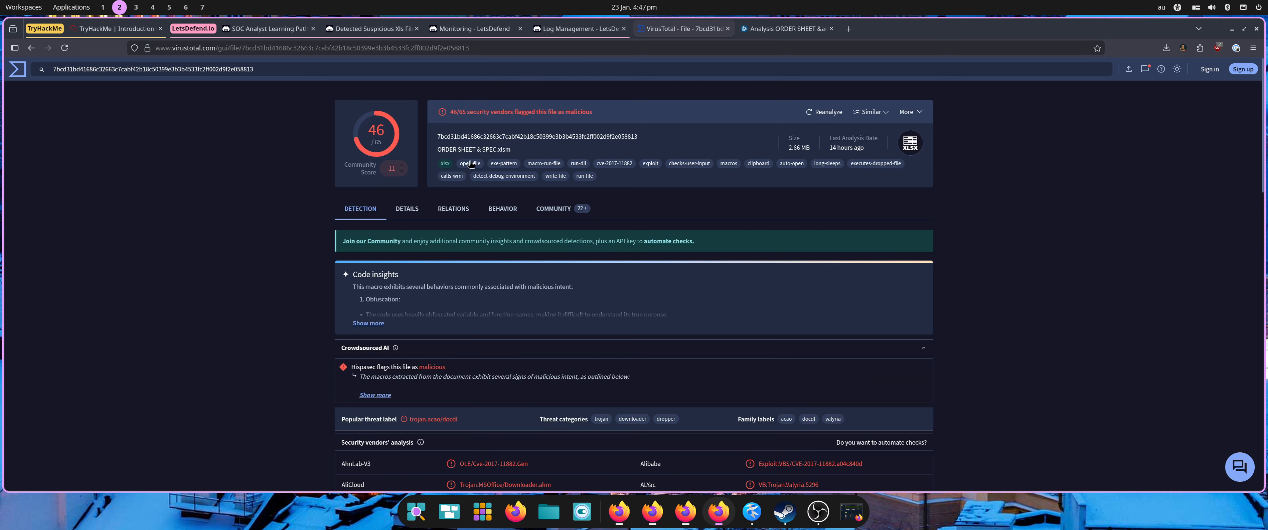
- Examine the file's relations, including contacted URLs and IP addresses, execution parents, and bundled and dropped files
{"action": "left_click", "coordinate": [443, 209]}
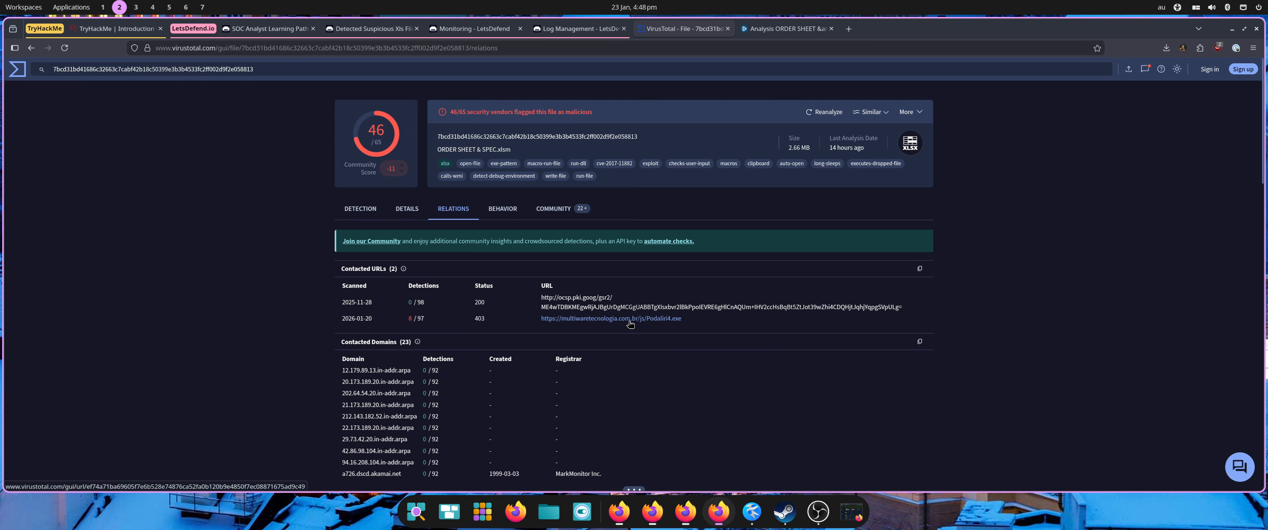
{"action": "scroll", "coordinate": [665, 329], "scroll_direction": "down", "scroll_amount": 15}
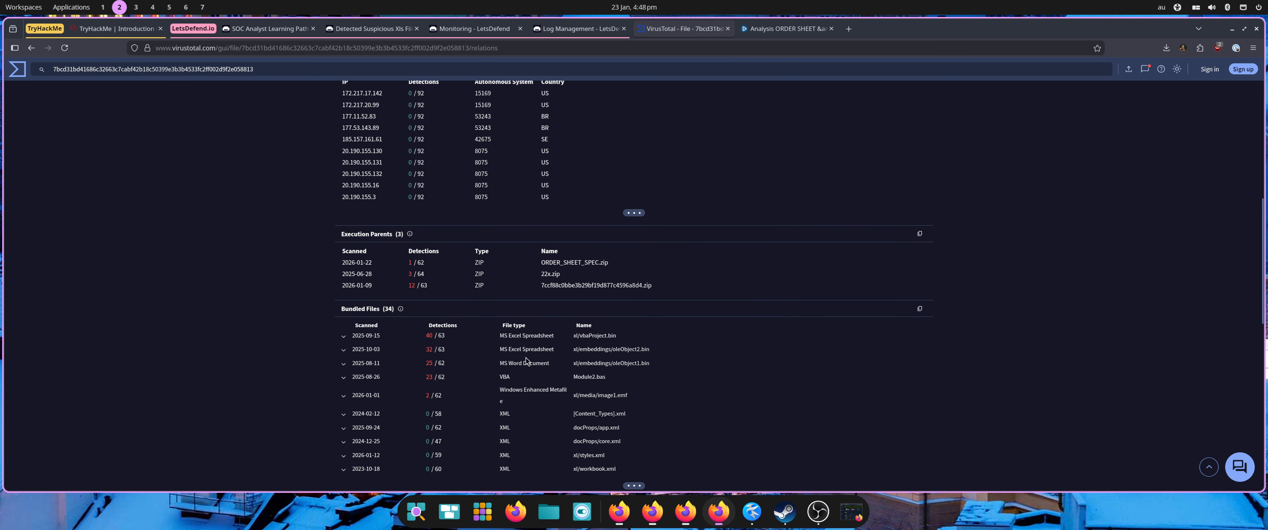
{"action": "scroll", "coordinate": [406, 300], "scroll_direction": "down", "scroll_amount": 3}
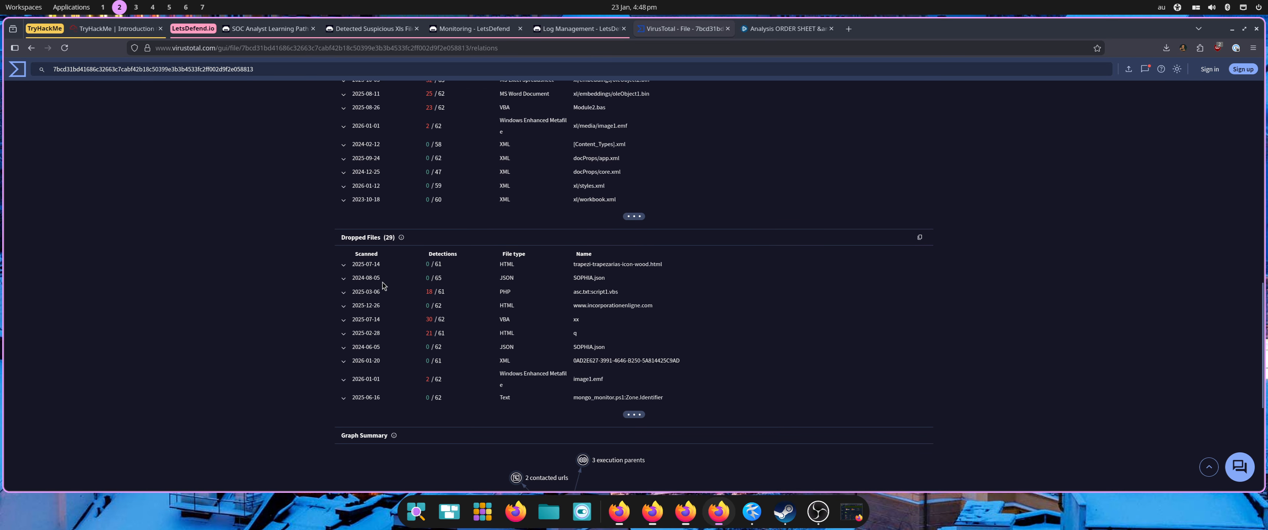
{"action": "scroll", "coordinate": [398, 322], "scroll_direction": "up", "scroll_amount": 3}
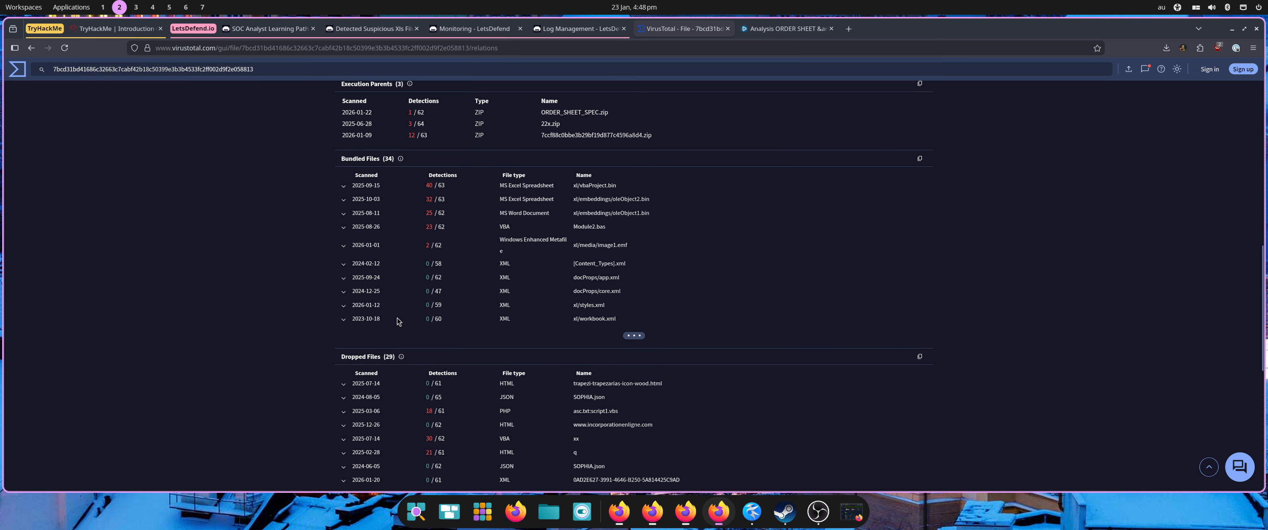
{"action": "scroll", "coordinate": [399, 322], "scroll_direction": "up", "scroll_amount": 6}
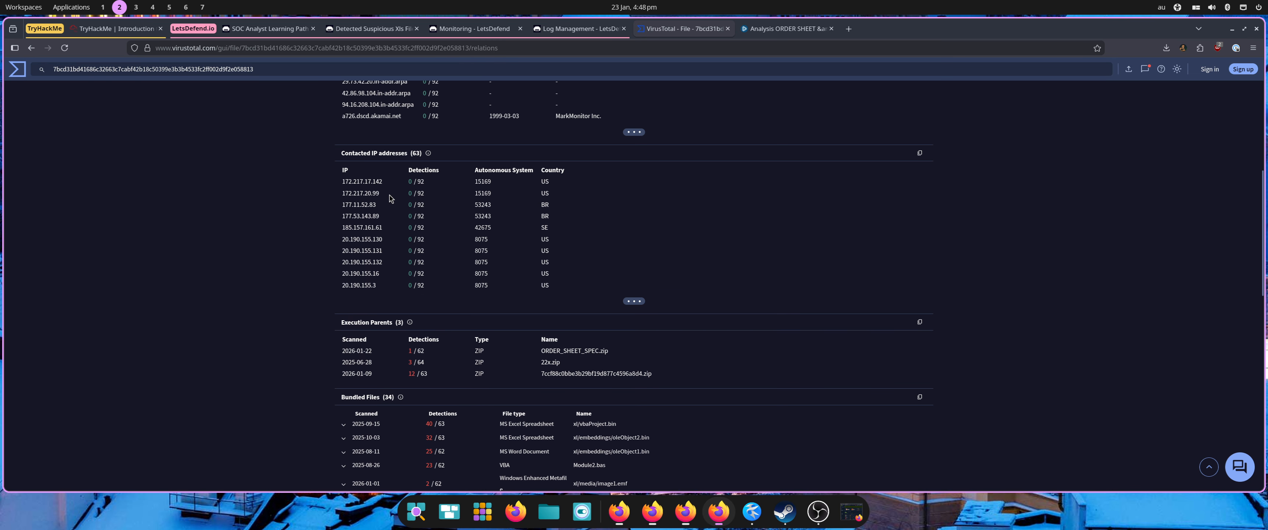
{"action": "left_click_drag", "start_coordinate": [340, 179], "coordinate": [477, 279]}
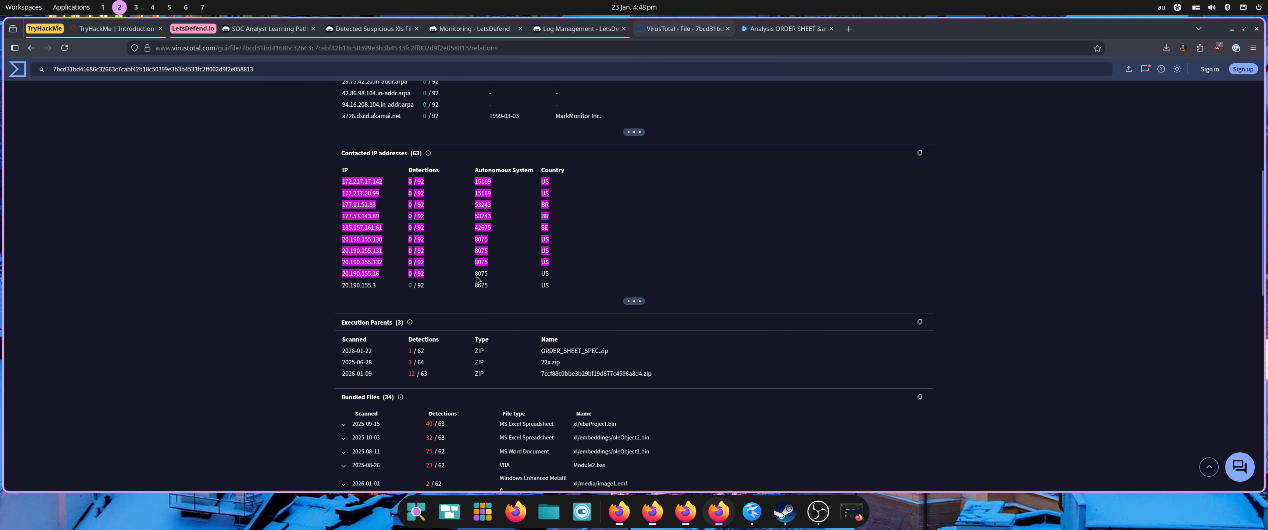
{"action": "left_click", "coordinate": [574, 299]}
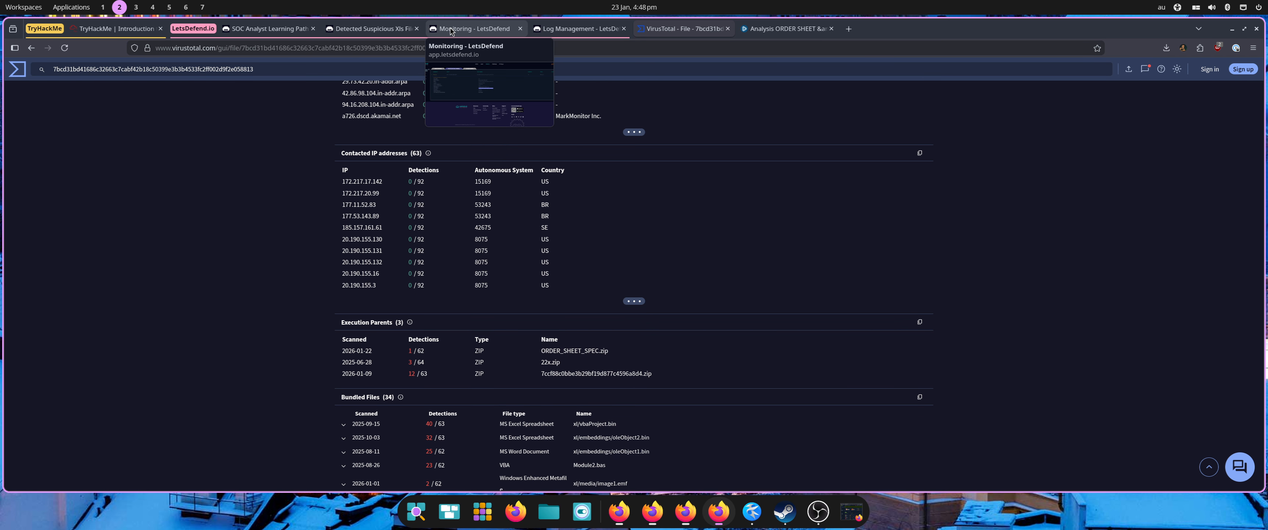
- Return to the LetsDefend alert details and copy the alert's source address
{"action": "left_click", "coordinate": [468, 29]}
{"action": "triple_click", "coordinate": [546, 239]}
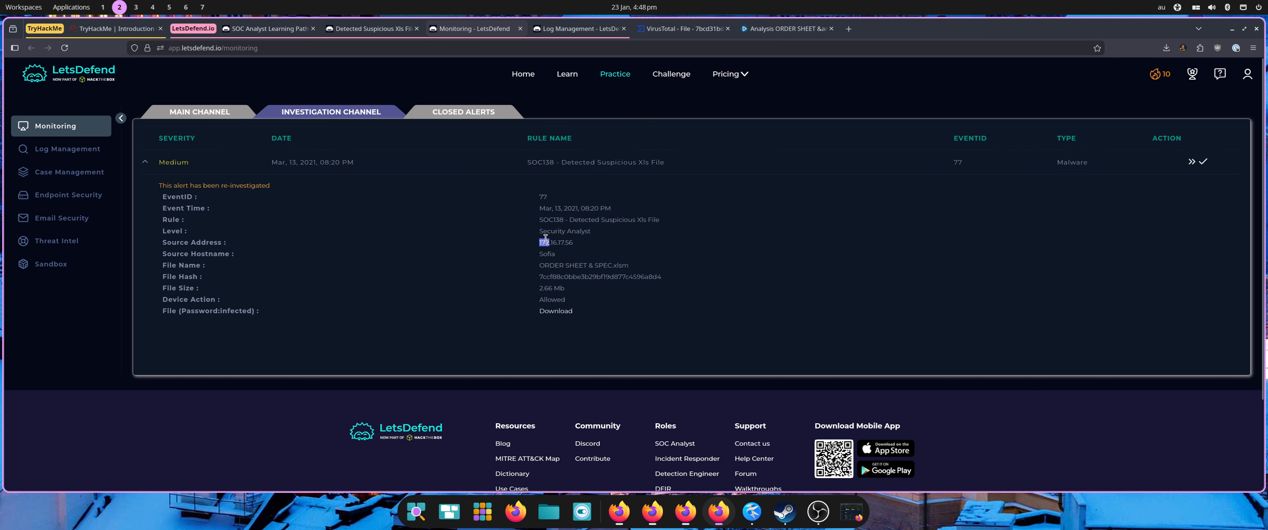
{"action": "right_click", "coordinate": [546, 239]}
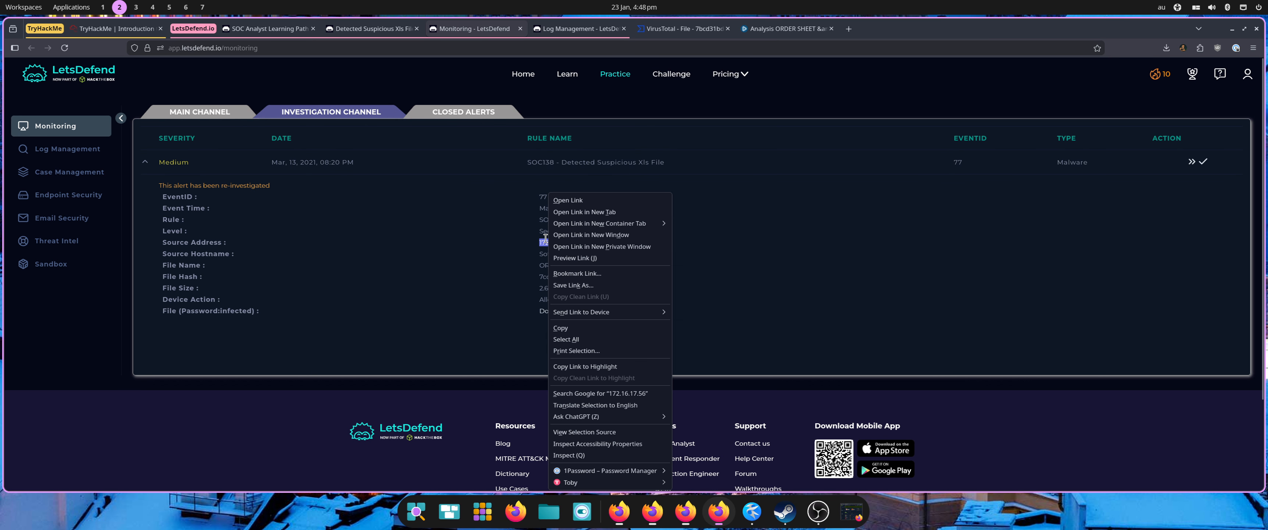
{"action": "left_click", "coordinate": [562, 332]}
- Filter the Log Management events to those whose source_address contains 172.16.17.56
{"action": "left_click", "coordinate": [566, 29]}
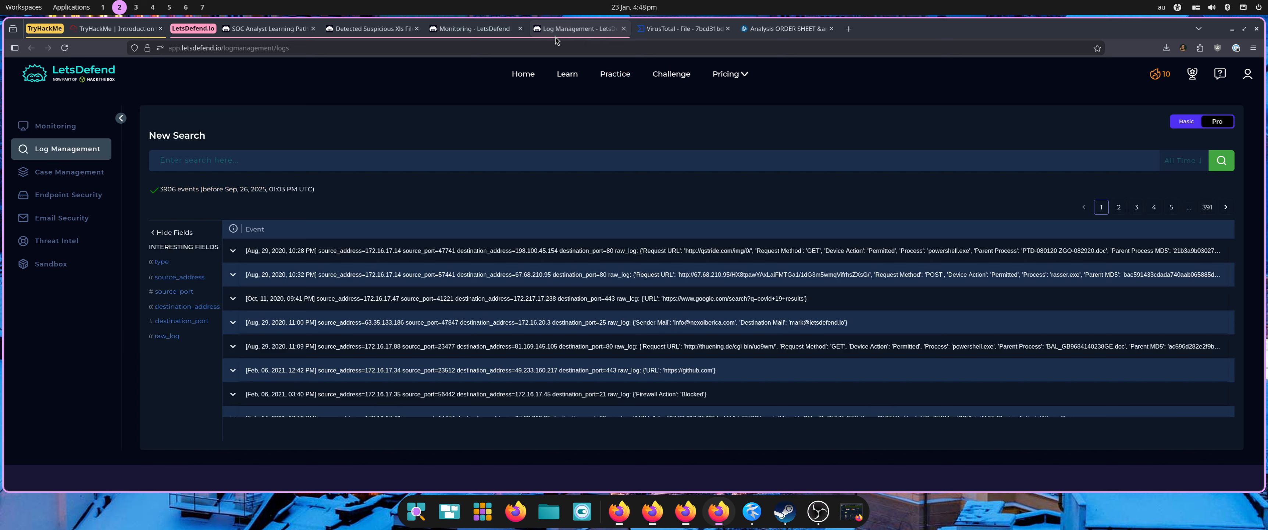
{"action": "left_click", "coordinate": [197, 162]}
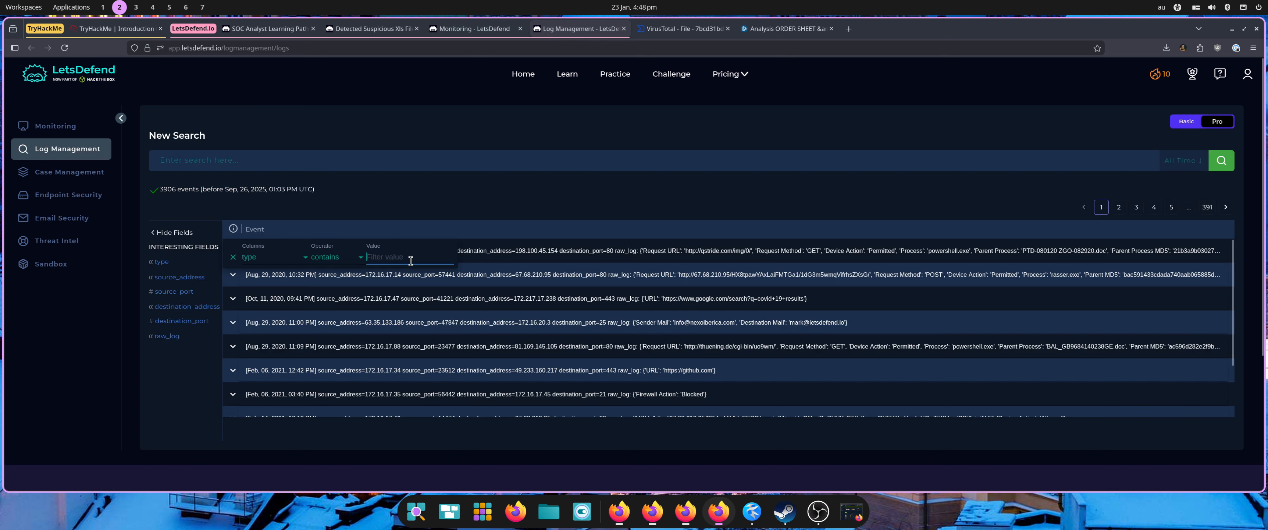
{"action": "key", "text": "ctrl+v"}
{"action": "left_click", "coordinate": [278, 257]}
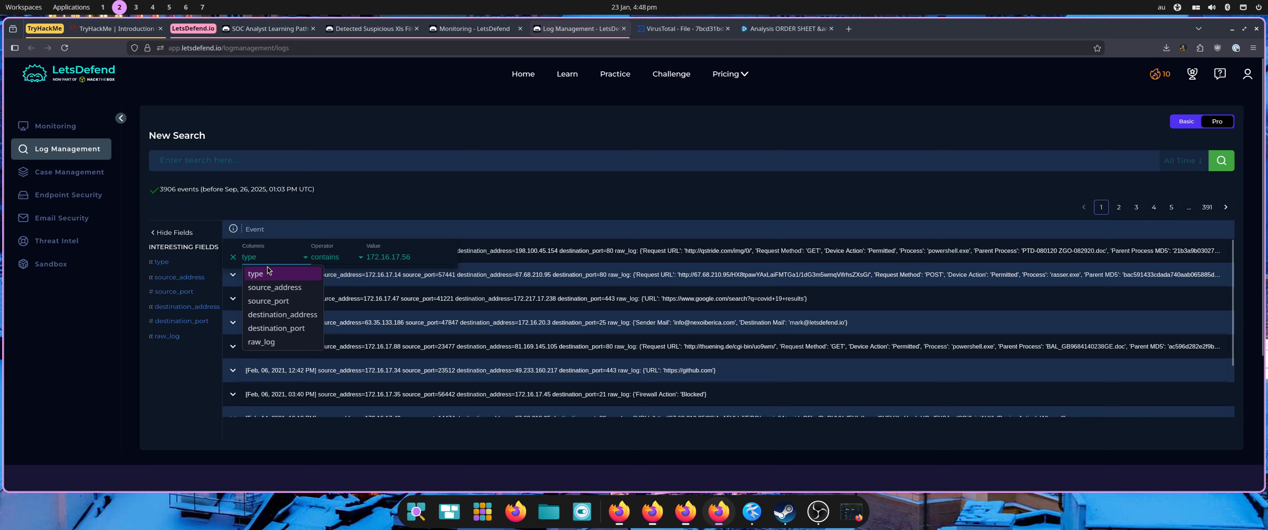
{"action": "left_click", "coordinate": [275, 288]}
{"action": "key", "text": "Return"}
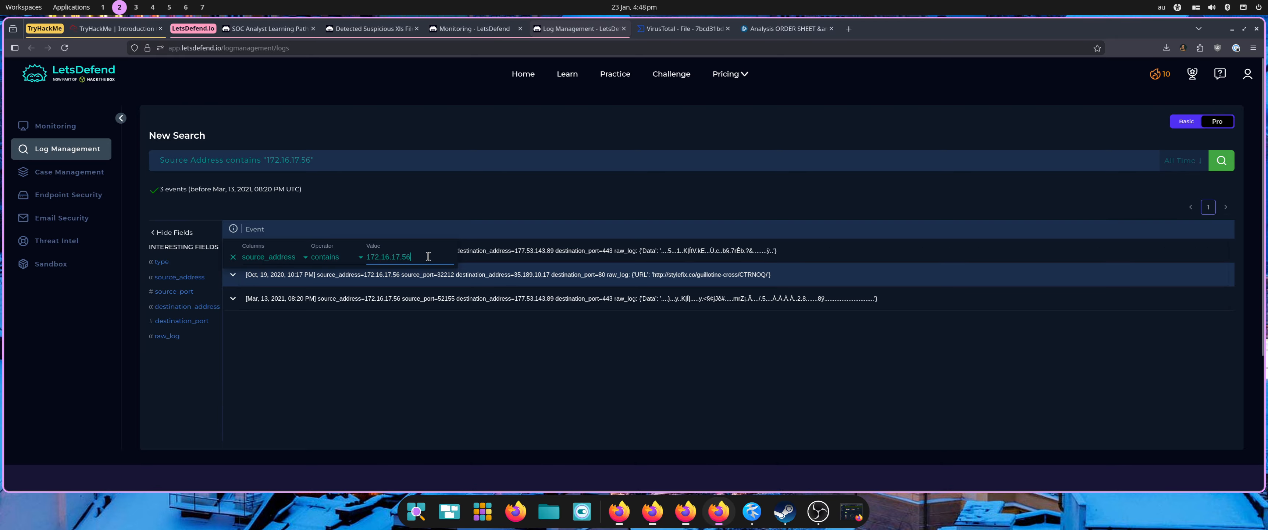
{"action": "left_click", "coordinate": [484, 346]}
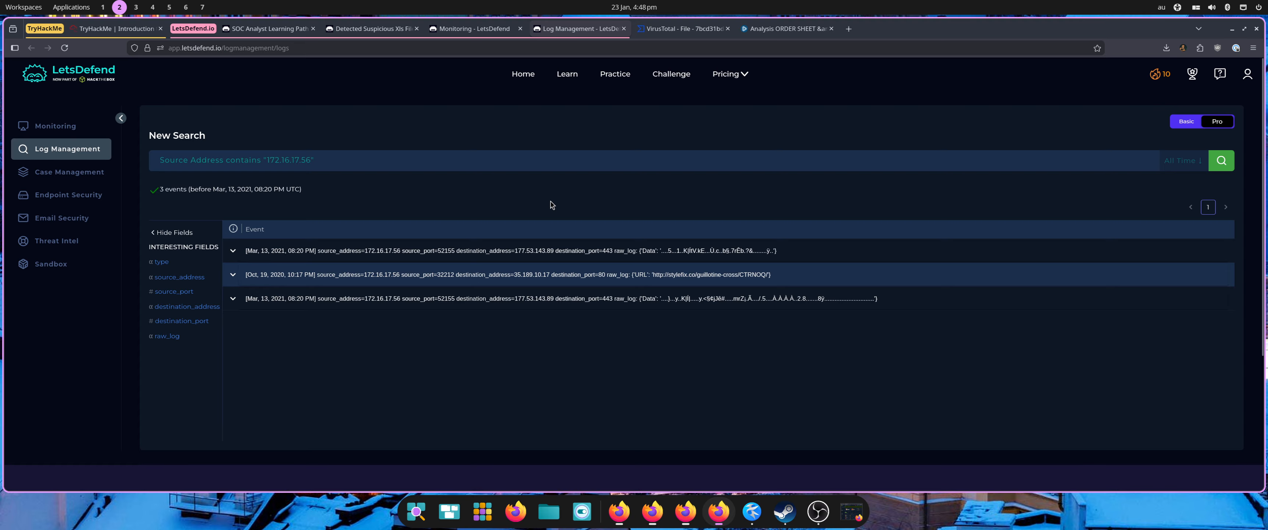
- Recheck the alert details and inspect the expanded fields of the first Mar, 13, 2021 log event for this source address
{"action": "left_click", "coordinate": [448, 28]}
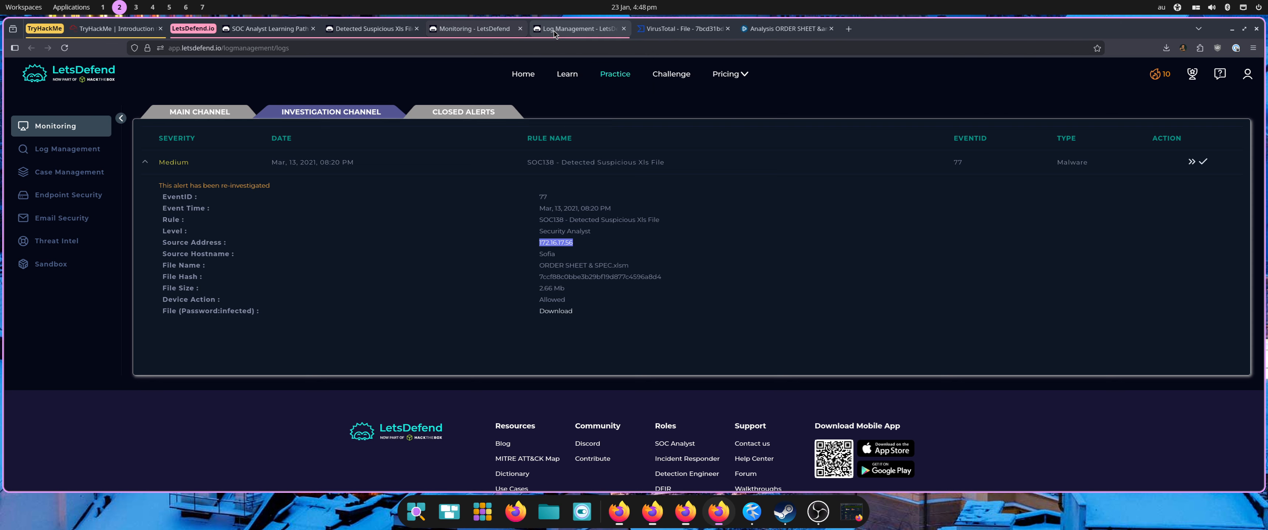
{"action": "left_click", "coordinate": [554, 31]}
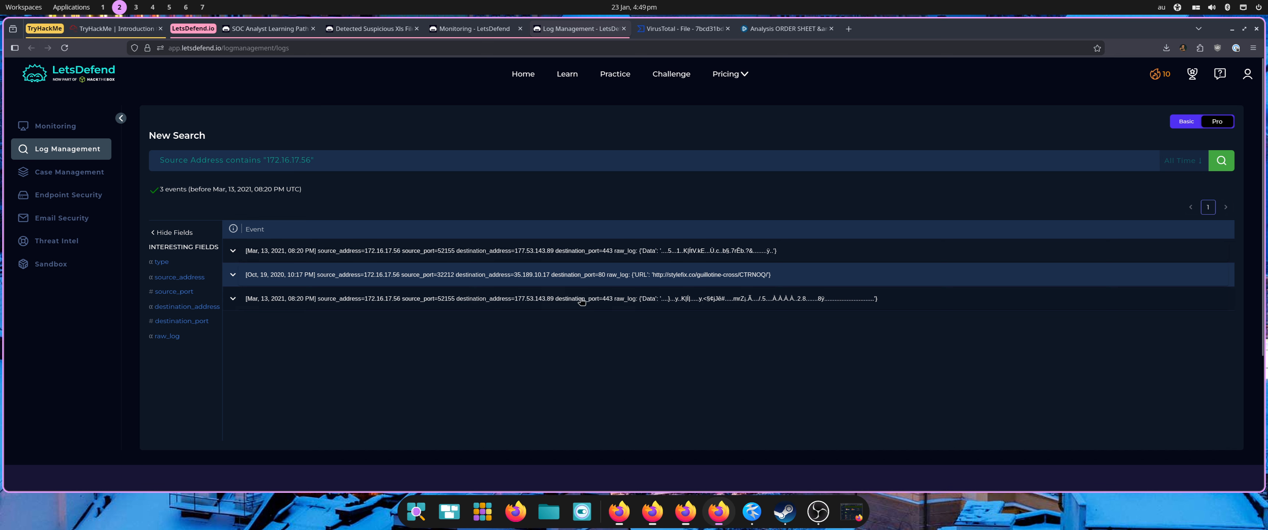
{"action": "left_click", "coordinate": [586, 252]}
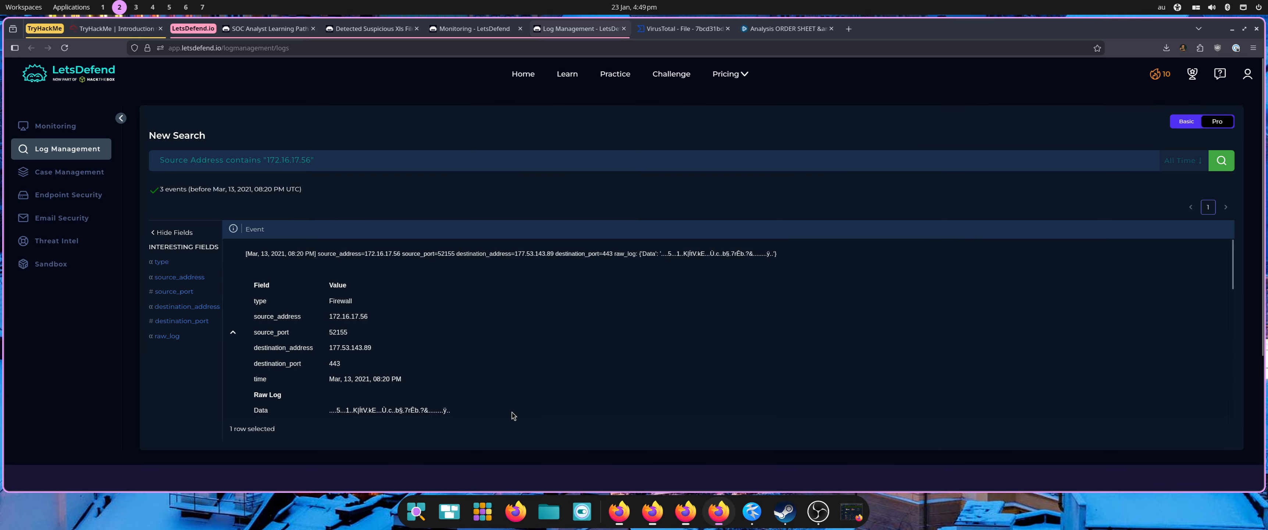
{"action": "scroll", "coordinate": [437, 314], "scroll_direction": "down", "scroll_amount": 3}
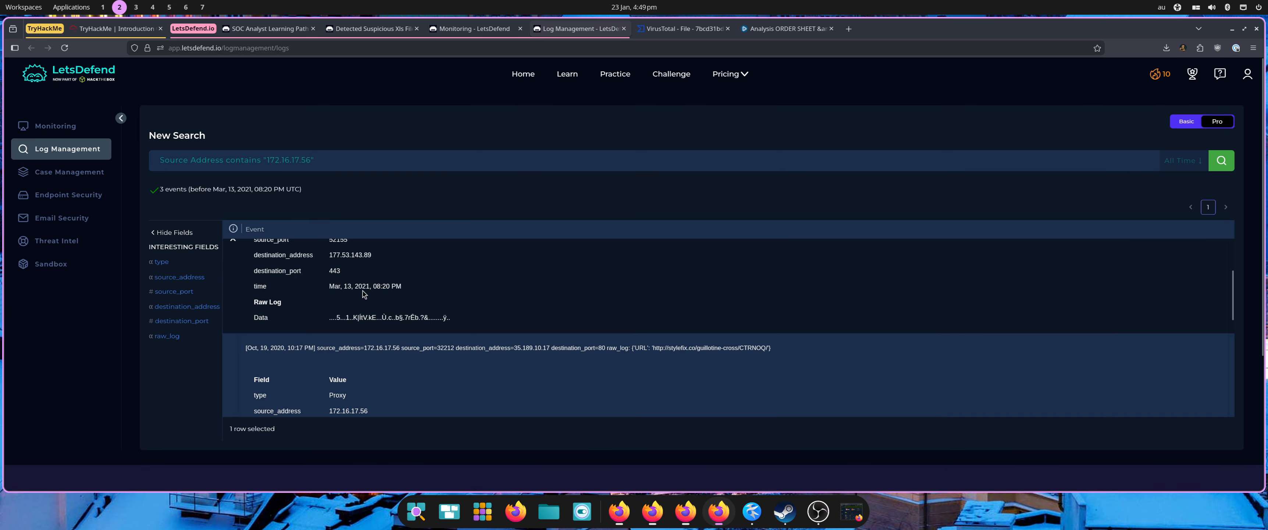
- Copy the Mar, 13, 2021 event's destination_address 177.53.143.89 and check it against the contacted IP addresses in VirusTotal
{"action": "scroll", "coordinate": [363, 296], "scroll_direction": "up", "scroll_amount": 1}
{"action": "double_click", "coordinate": [344, 301]}
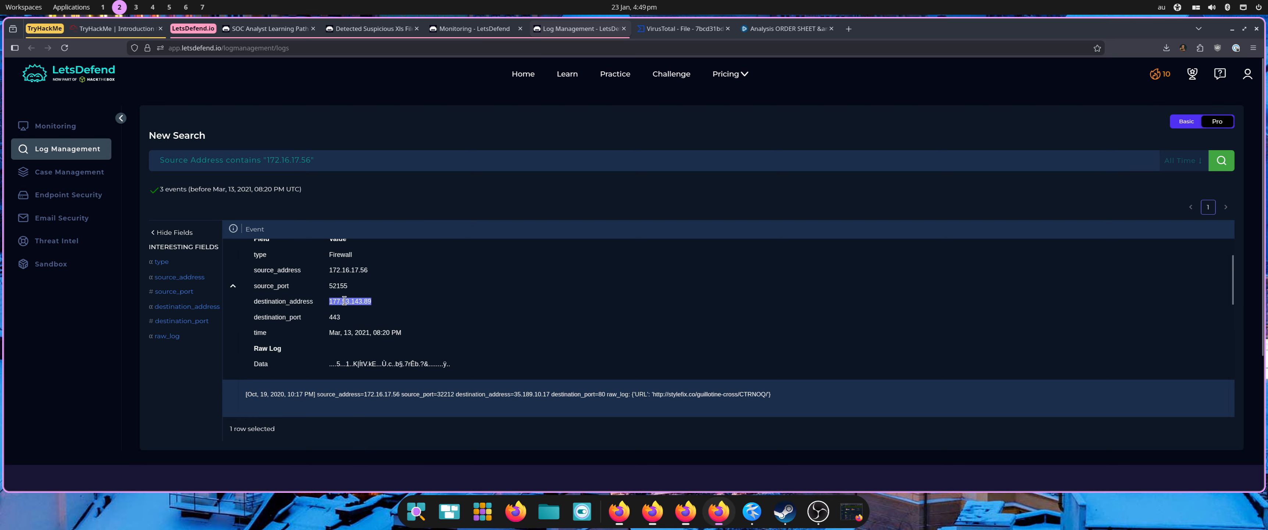
{"action": "right_click", "coordinate": [344, 301]}
{"action": "left_click", "coordinate": [358, 327]}
{"action": "left_click", "coordinate": [695, 33]}
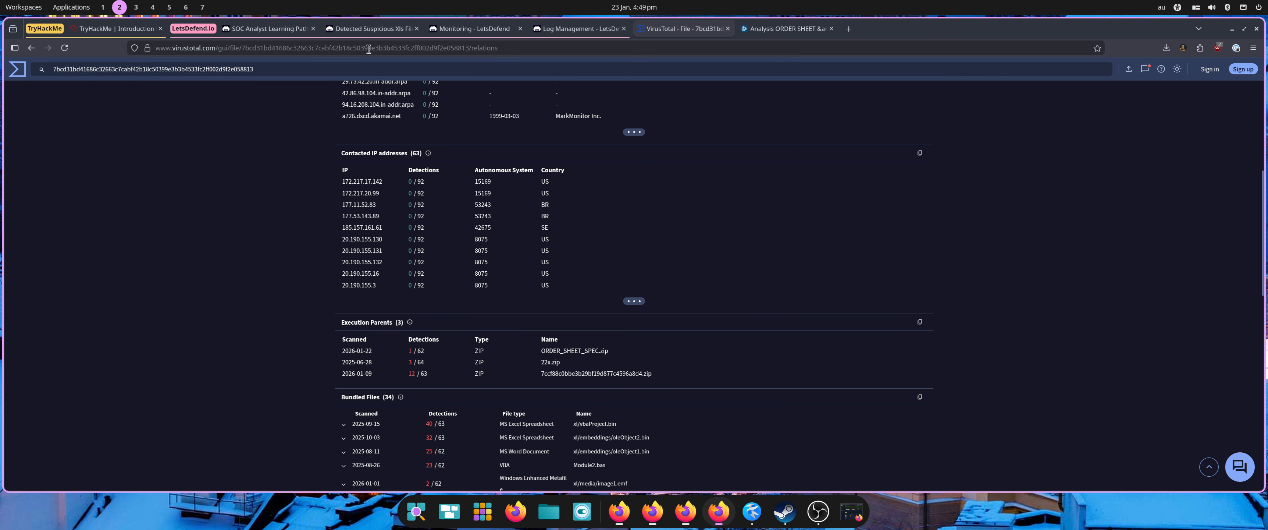
- Return to the Mar, 13, 2021 log event and review its source, destination and raw log fields
{"action": "left_click", "coordinate": [553, 33]}
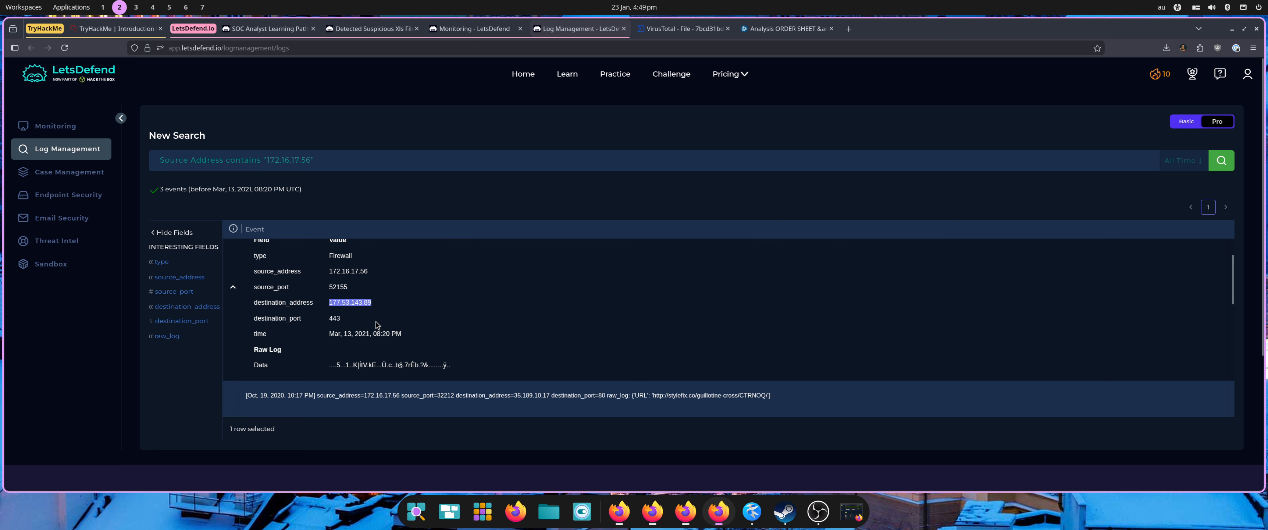
{"action": "scroll", "coordinate": [359, 327], "scroll_direction": "up", "scroll_amount": 1}
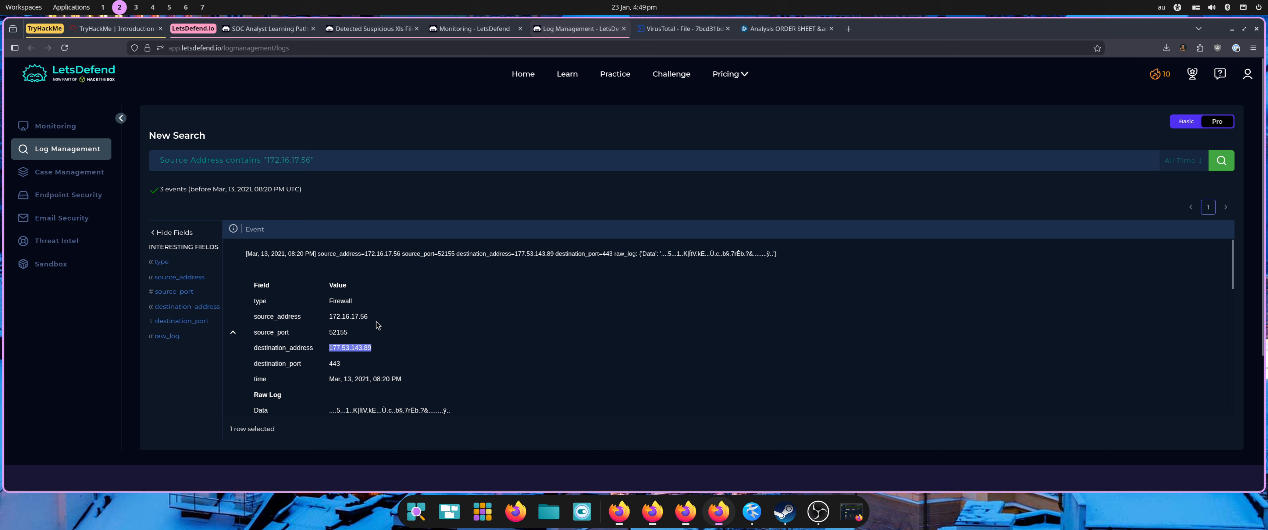
{"action": "double_click", "coordinate": [336, 302]}
{"action": "double_click", "coordinate": [355, 348]}
{"action": "scroll", "coordinate": [611, 246], "scroll_direction": "down", "scroll_amount": 2}
{"action": "scroll", "coordinate": [625, 256], "scroll_direction": "up", "scroll_amount": 2}
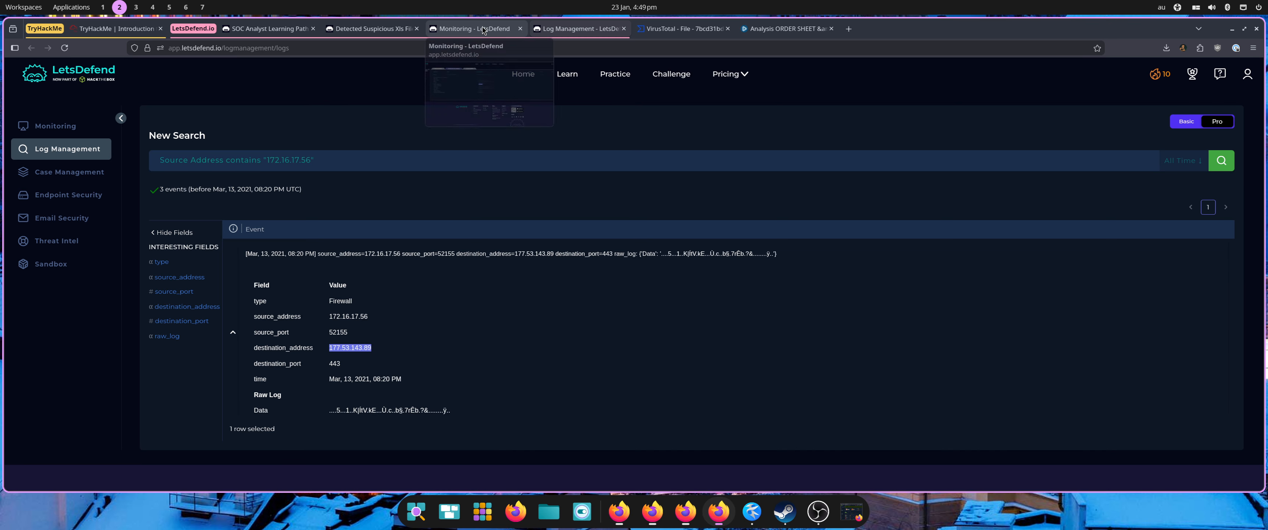
- Copy the event's source_address 172.16.17.56 and search for it in Endpoint Security, opened separately from the logs
{"action": "left_click", "coordinate": [341, 317]}
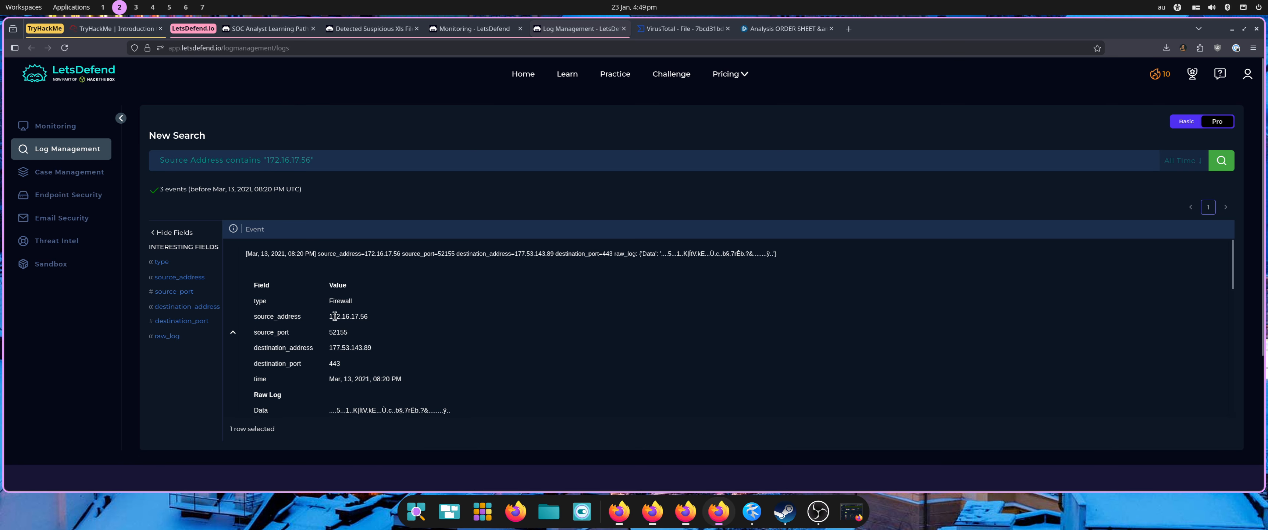
{"action": "double_click", "coordinate": [342, 318]}
{"action": "right_click", "coordinate": [336, 322]}
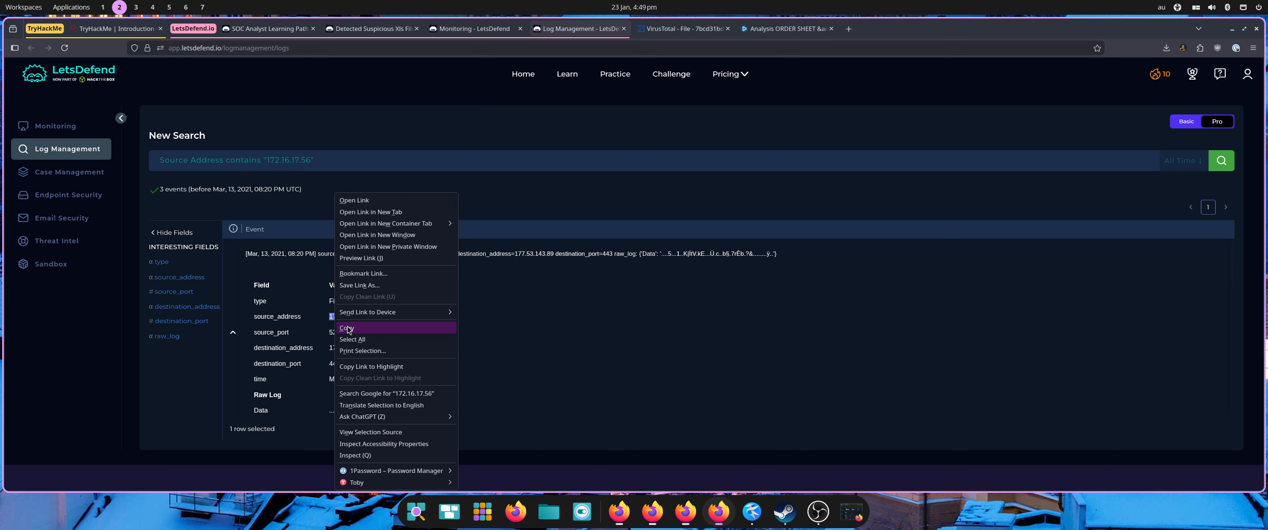
{"action": "left_click", "coordinate": [346, 327]}
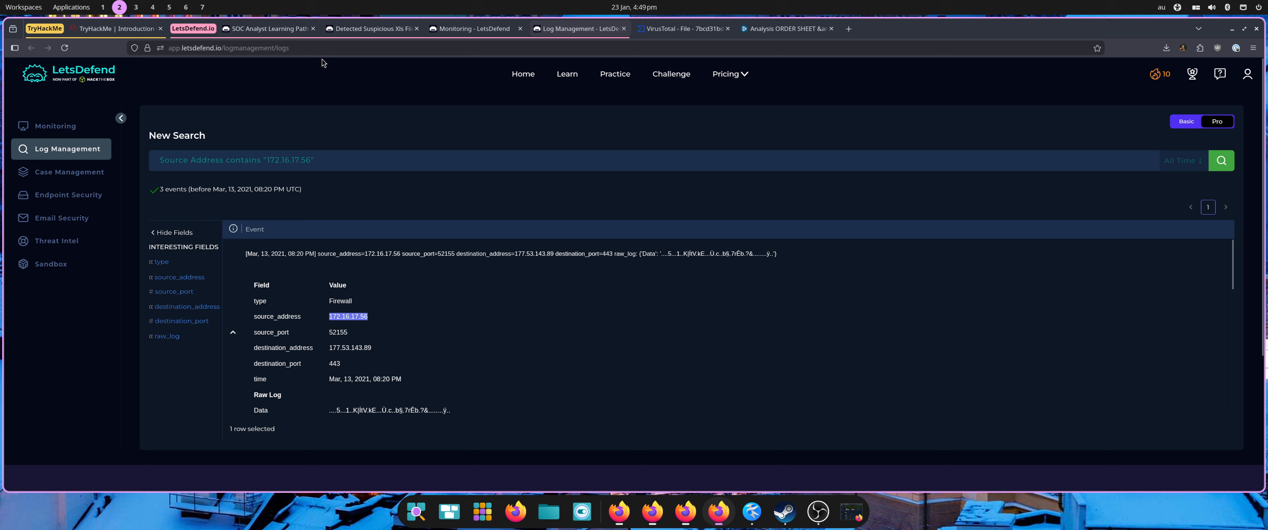
{"action": "right_click", "coordinate": [62, 202]}
{"action": "left_click", "coordinate": [78, 209]}
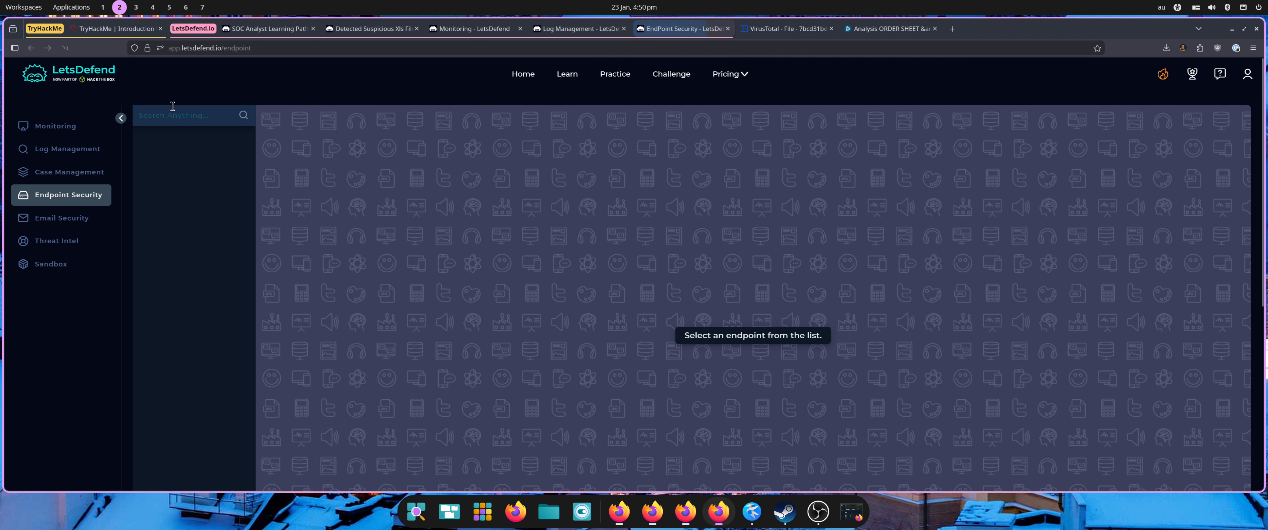
{"action": "left_click", "coordinate": [177, 106]}
{"action": "key", "text": "ctrl+v"}
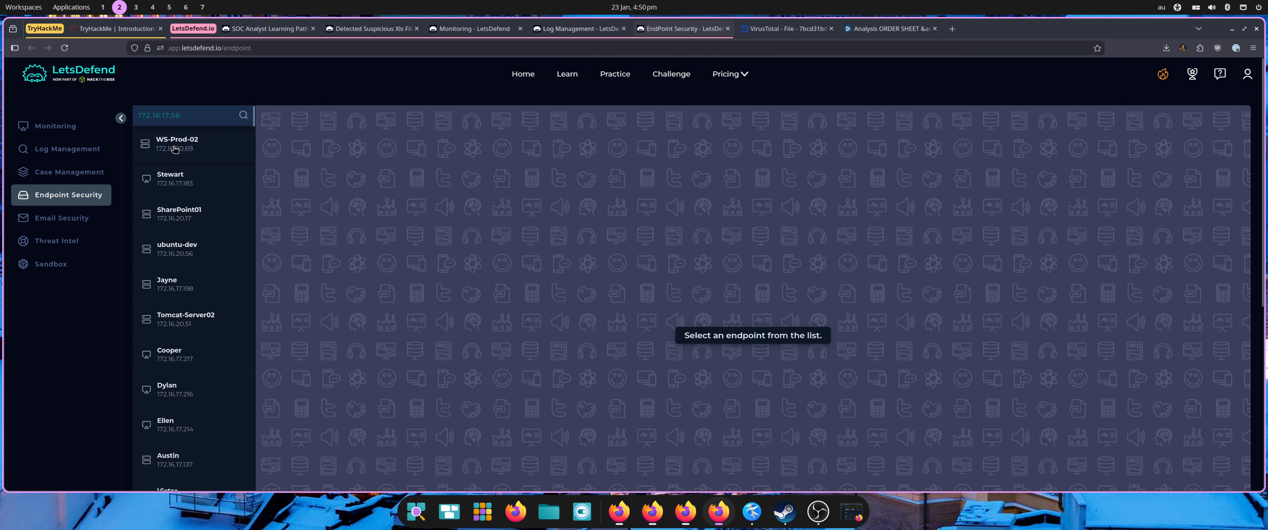
- Open the endpoint with IP address 172.16.17.56 and enable containment for the host
{"action": "left_click", "coordinate": [152, 156]}
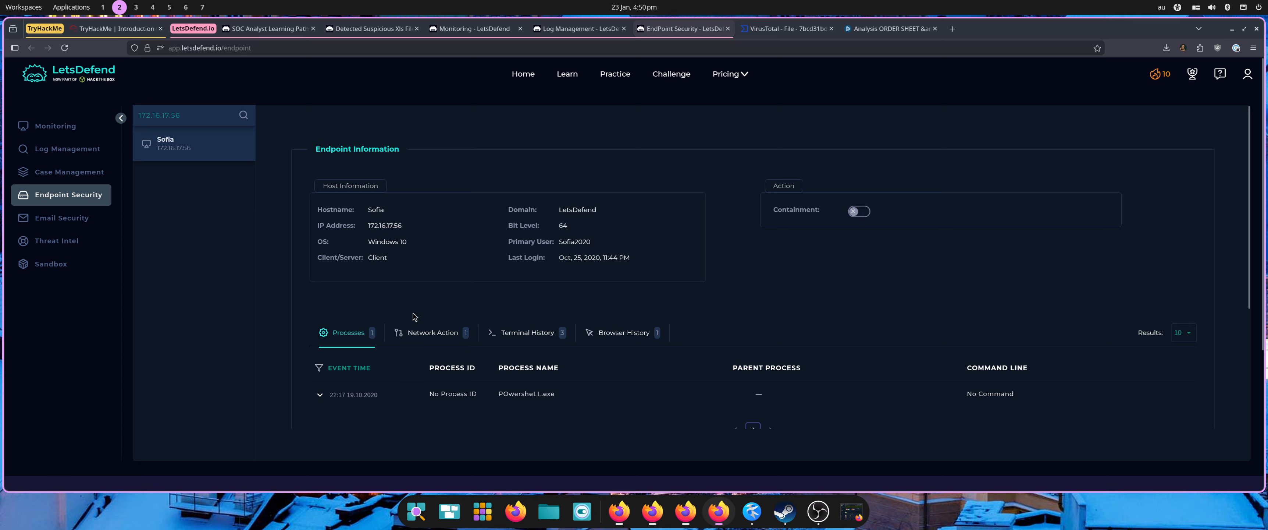
{"action": "left_click", "coordinate": [857, 214]}
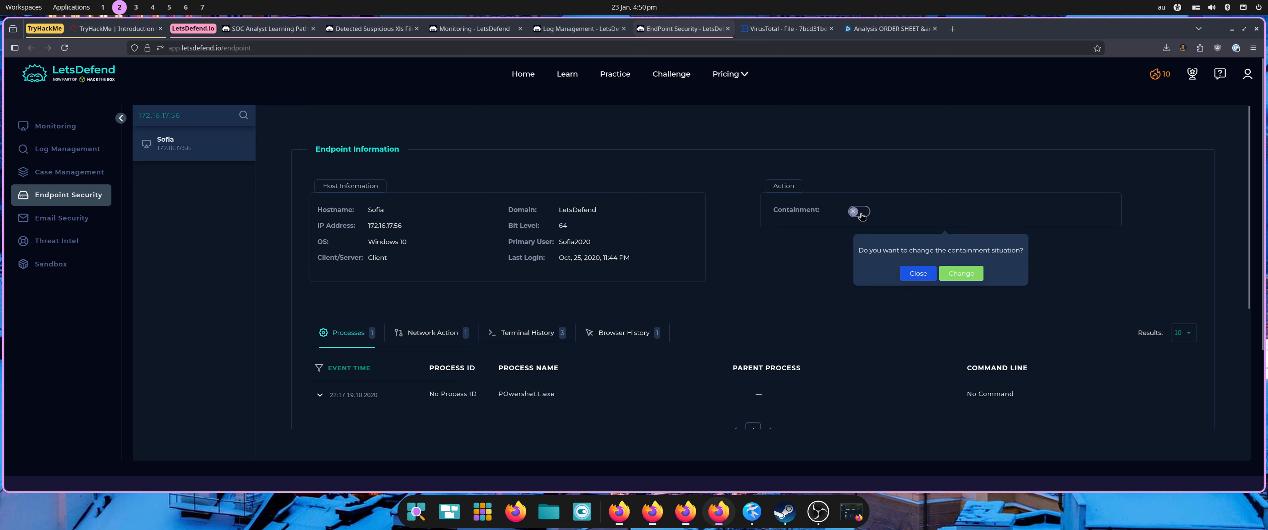
{"action": "left_click", "coordinate": [960, 274]}
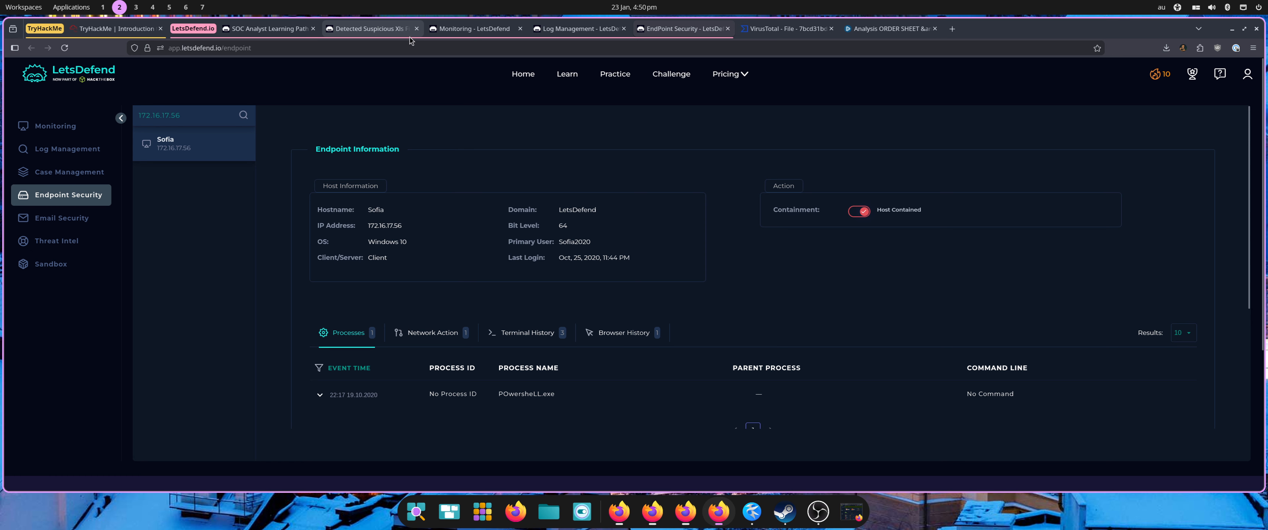
- Start the playbook for the EventID 77 case and set the threat indicator to "Unknown or unexpected outgoing internet traffic"
{"action": "left_click", "coordinate": [365, 29]}
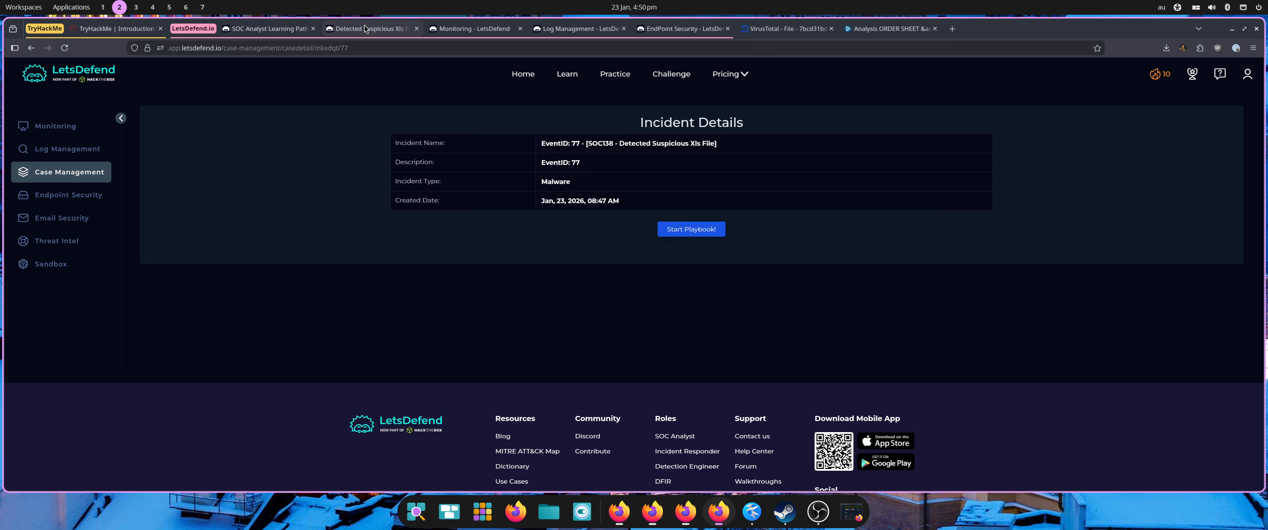
{"action": "left_click", "coordinate": [706, 231]}
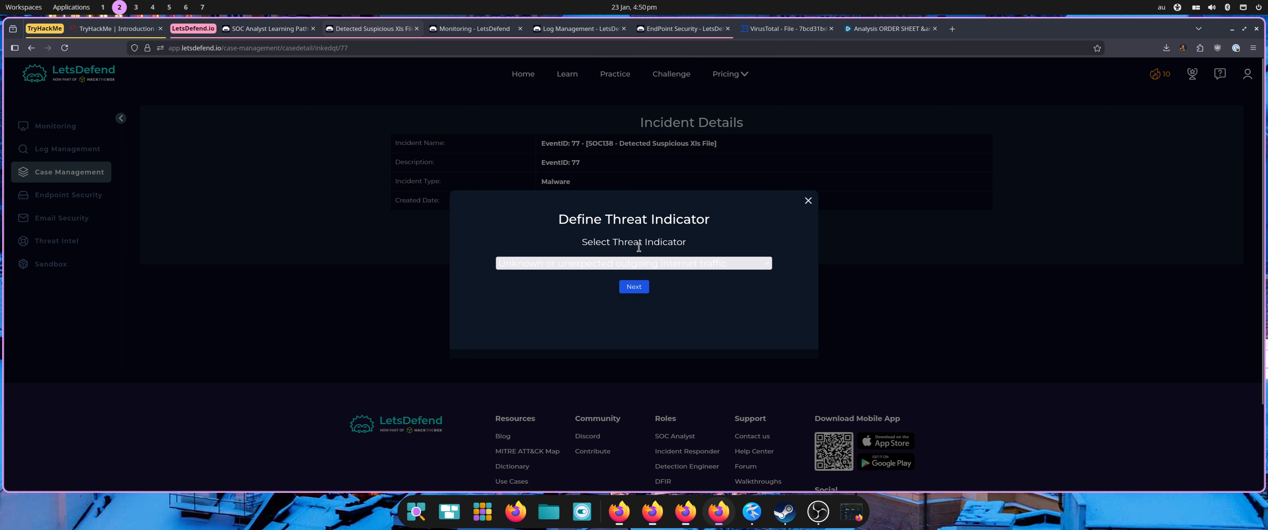
{"action": "left_click", "coordinate": [624, 263]}
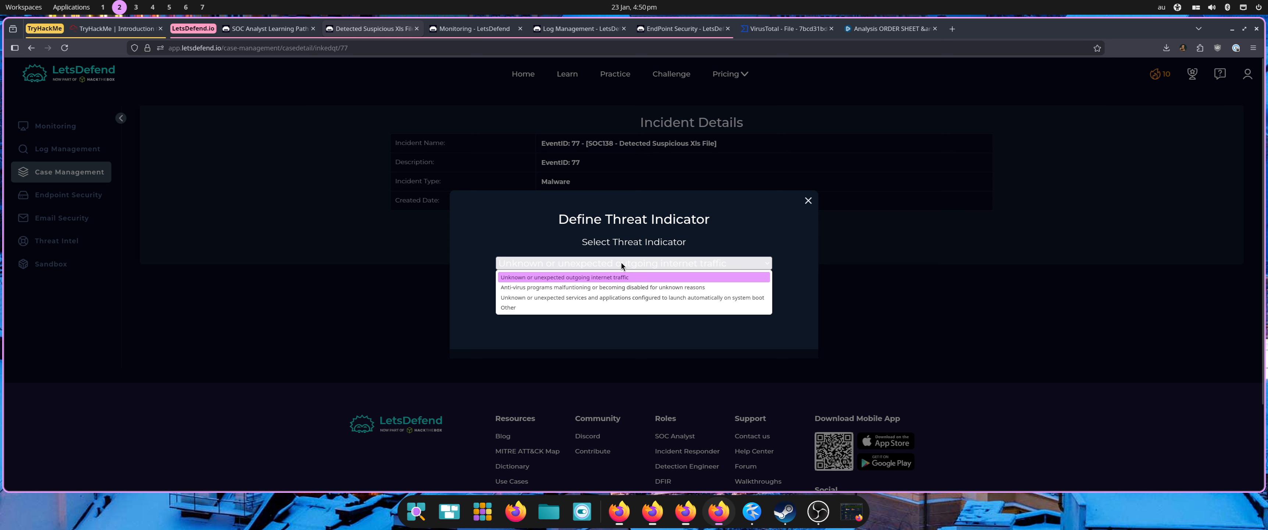
{"action": "left_click", "coordinate": [628, 277]}
{"action": "left_click", "coordinate": [636, 286]}
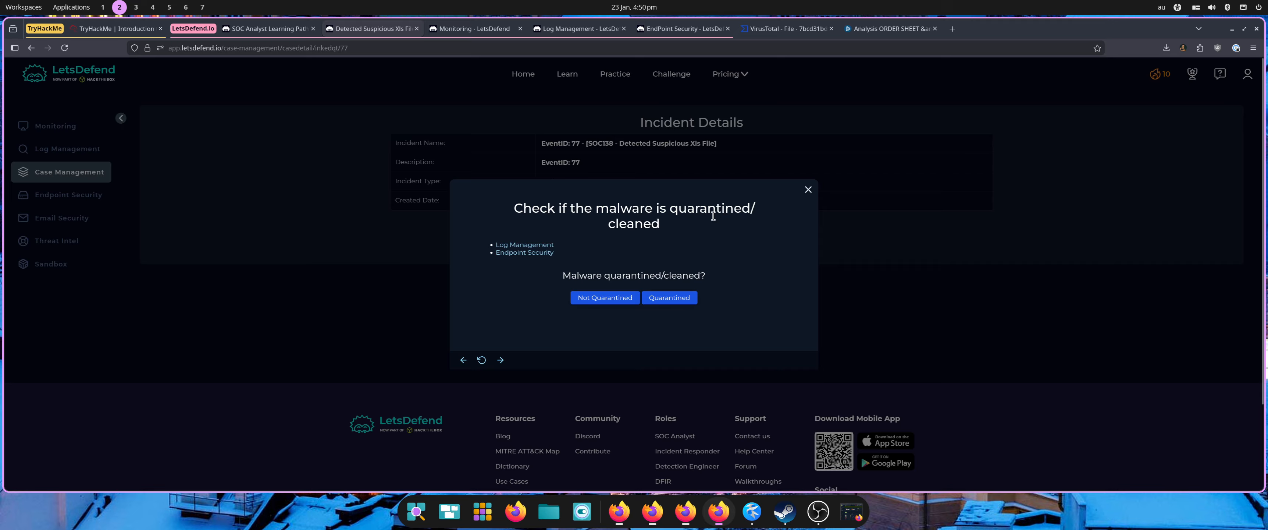
- Answer the playbook with Not Quarantined for the malware's status and Malicious for its analysis
{"action": "left_click", "coordinate": [607, 298]}
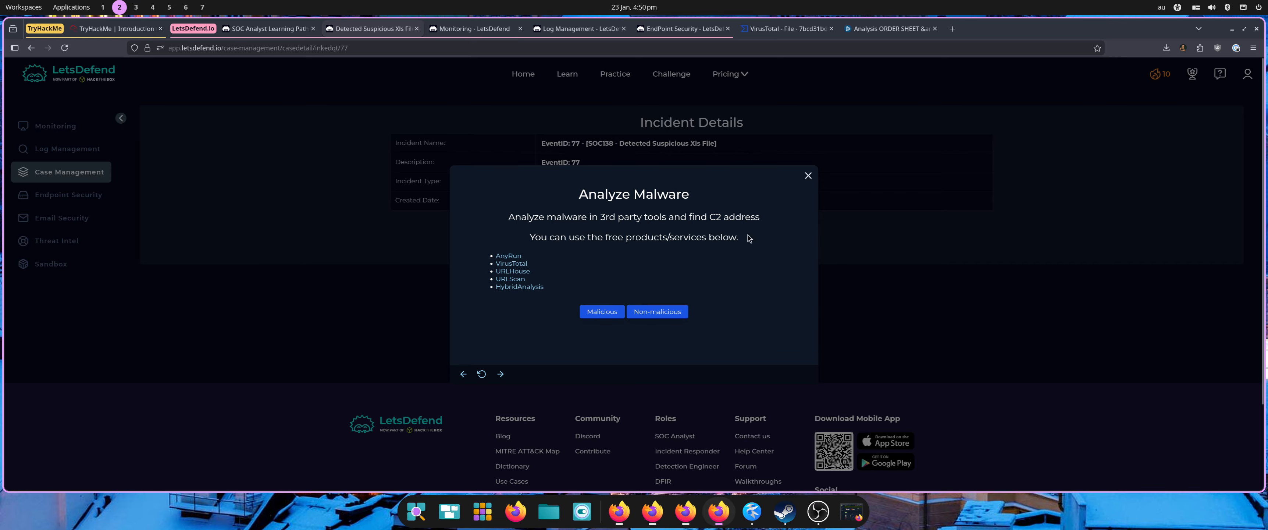
{"action": "left_click", "coordinate": [602, 310]}
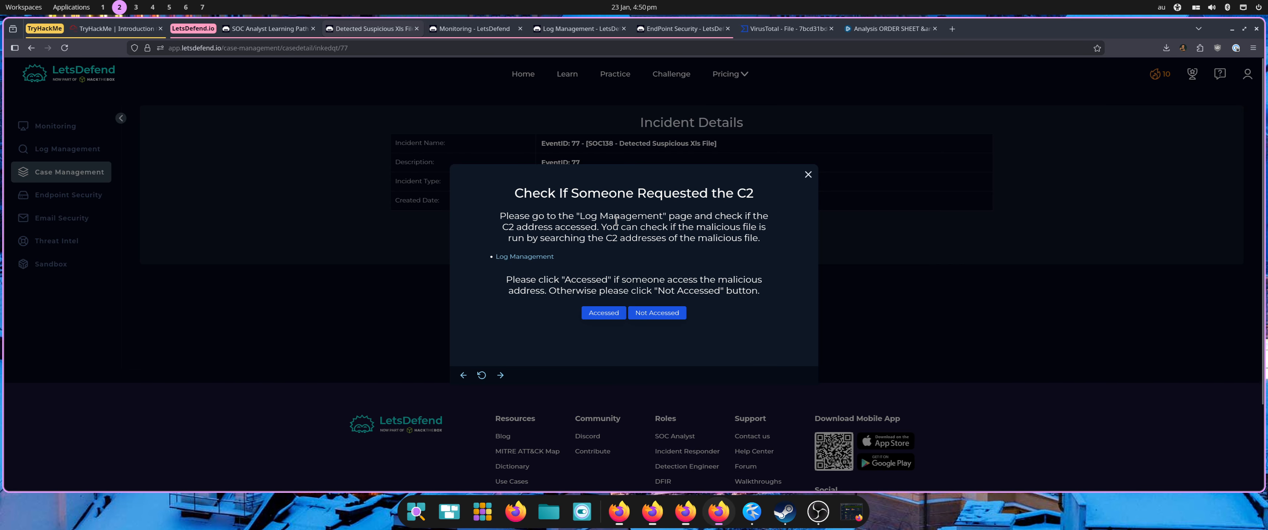
- Recheck the log events for traffic to the C2 address and answer the playbook question with Accessed
{"action": "left_click", "coordinate": [578, 29]}
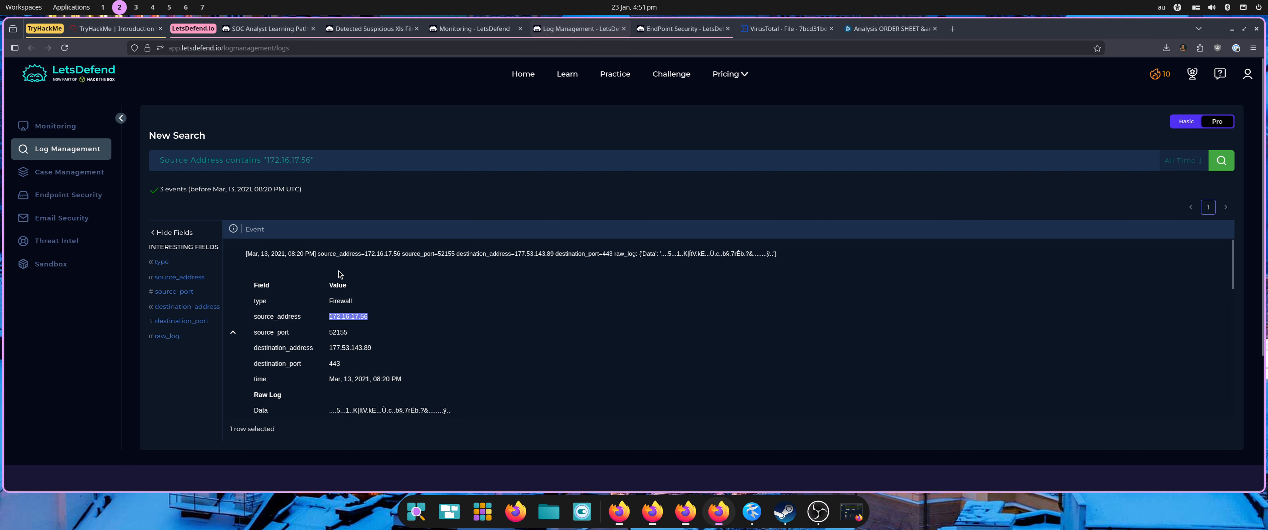
{"action": "scroll", "coordinate": [560, 310], "scroll_direction": "down", "scroll_amount": 5}
{"action": "left_click", "coordinate": [371, 29]}
{"action": "left_click", "coordinate": [602, 313]}
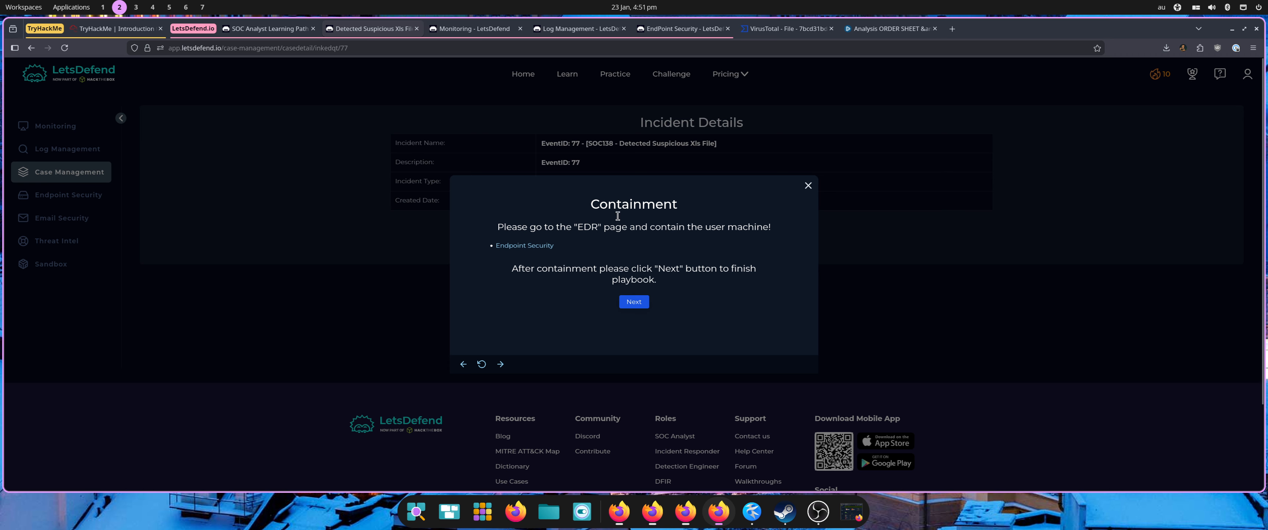
- Verify the host's containment in Endpoint Security and complete the playbook's Containment stage
{"action": "left_click", "coordinate": [653, 29]}
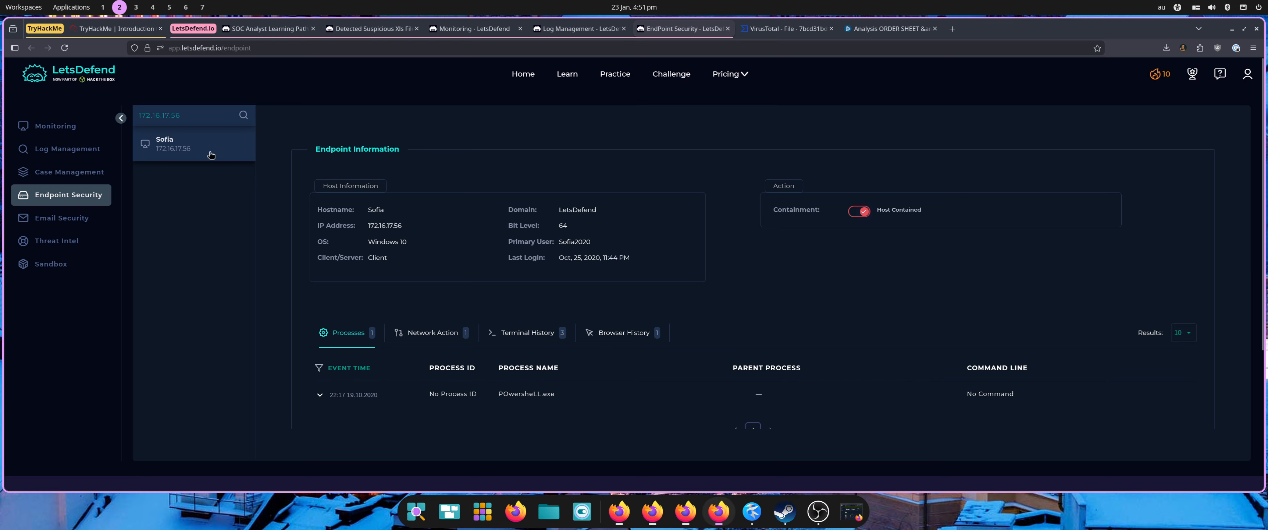
{"action": "left_click", "coordinate": [349, 32]}
{"action": "left_click", "coordinate": [634, 301]}
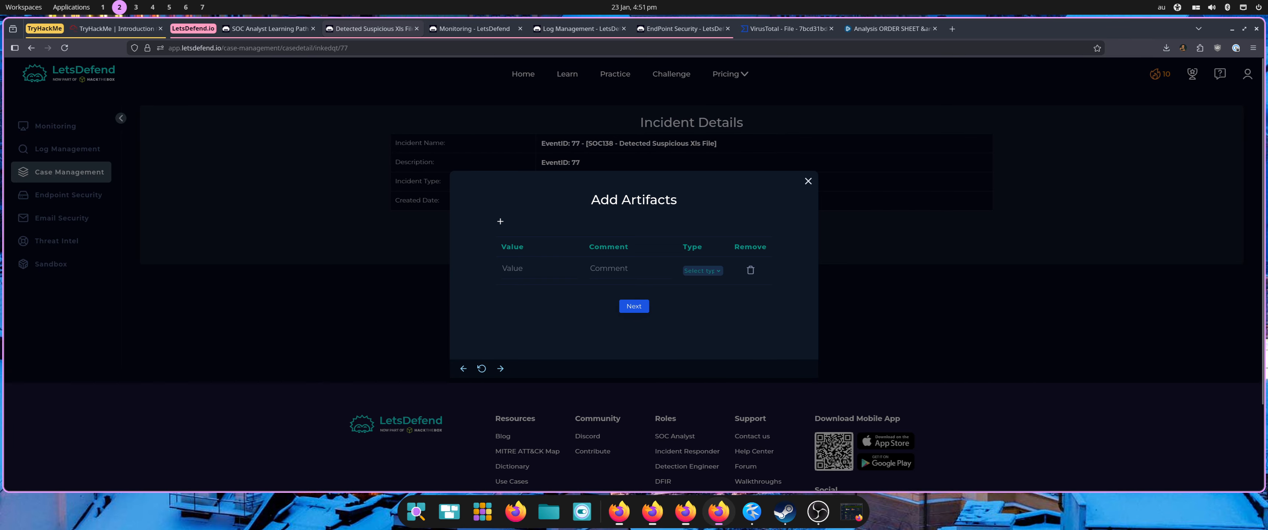
- Copy the malicious file's hash from VirusTotal and enter it as the first playbook artifact with type MD5 Hash
{"action": "left_click", "coordinate": [658, 31]}
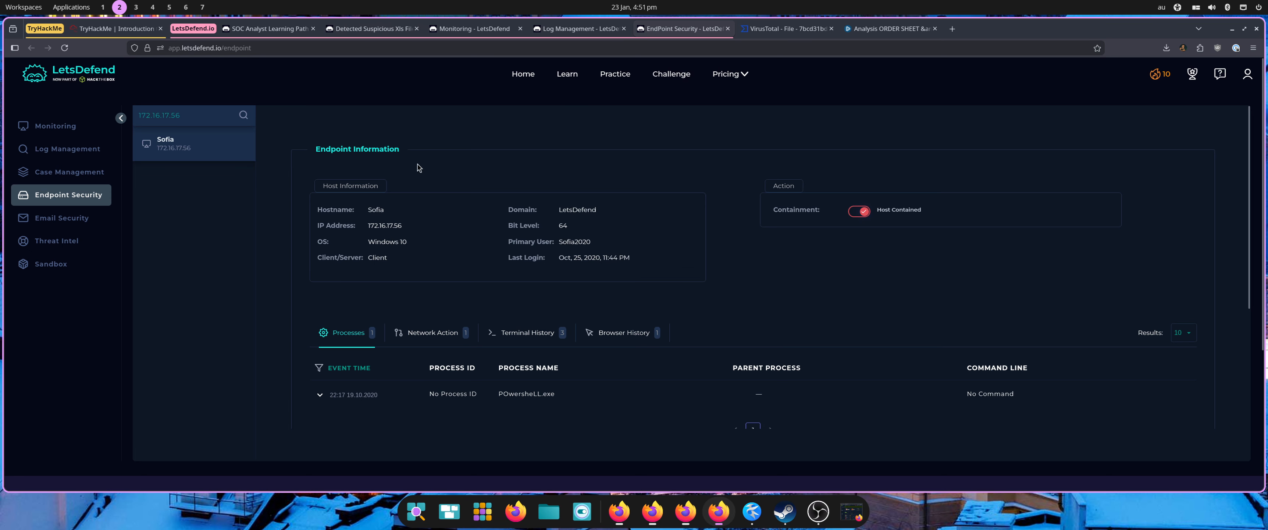
{"action": "left_click", "coordinate": [785, 29]}
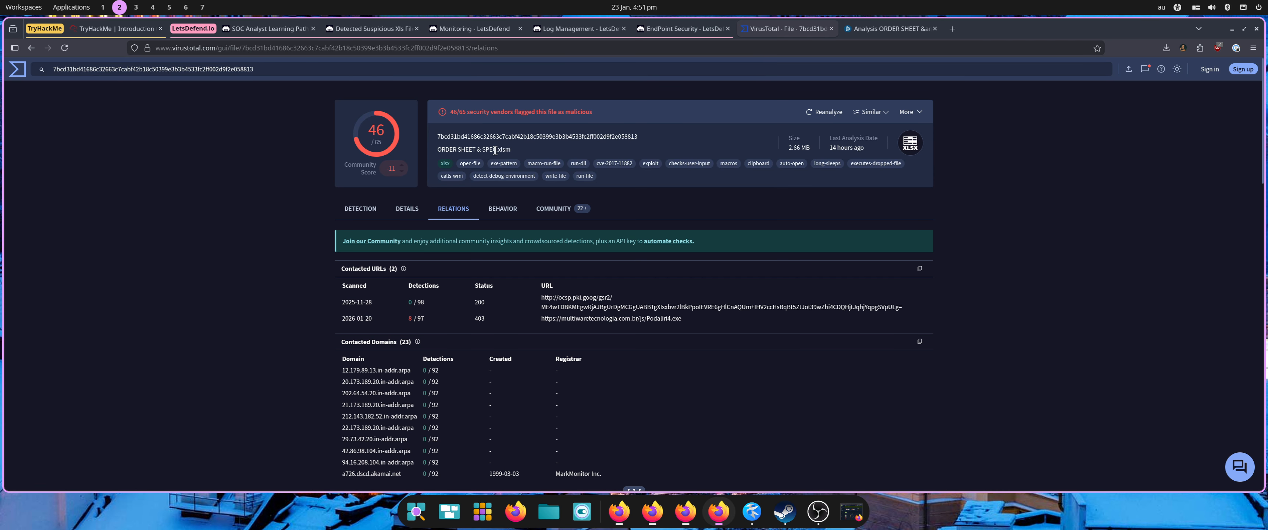
{"action": "double_click", "coordinate": [492, 138]}
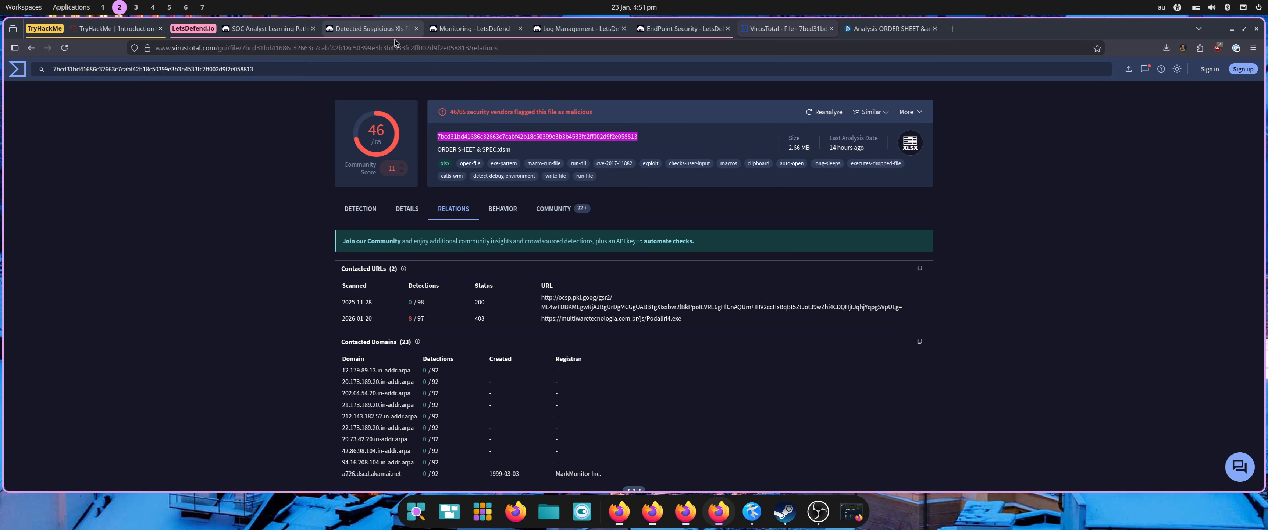
{"action": "left_click", "coordinate": [372, 28]}
{"action": "left_click", "coordinate": [507, 269]}
{"action": "key", "text": "ctrl+v"}
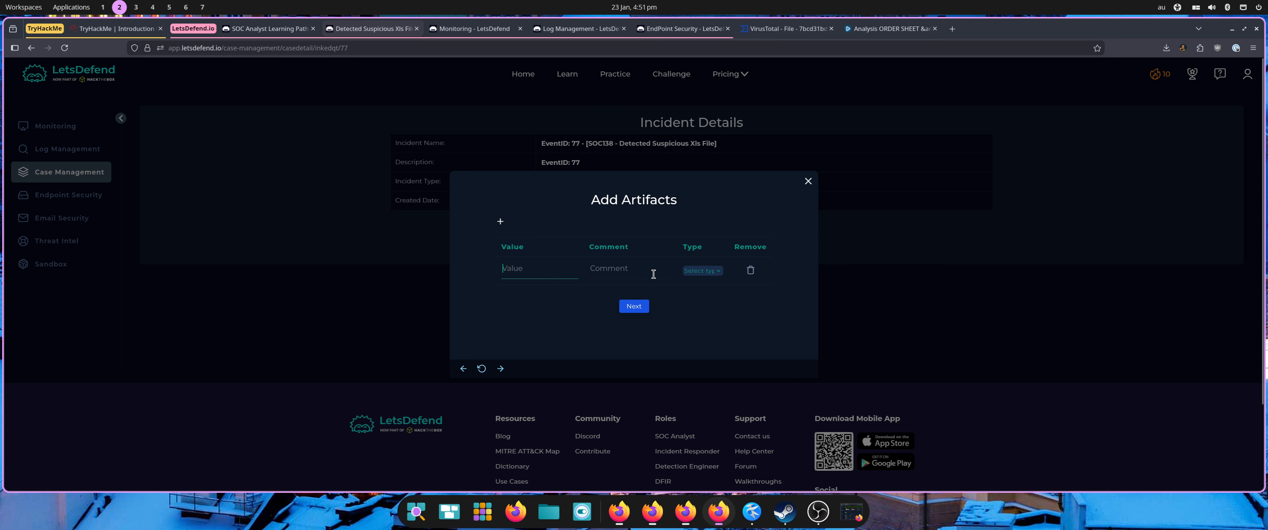
{"action": "left_click", "coordinate": [703, 270]}
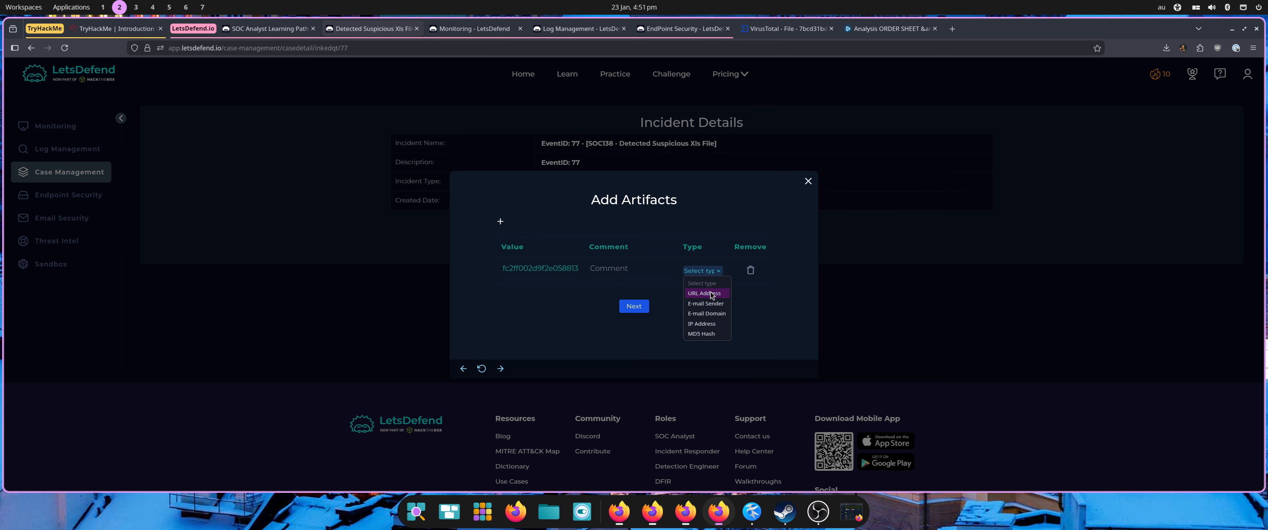
{"action": "left_click", "coordinate": [703, 335]}
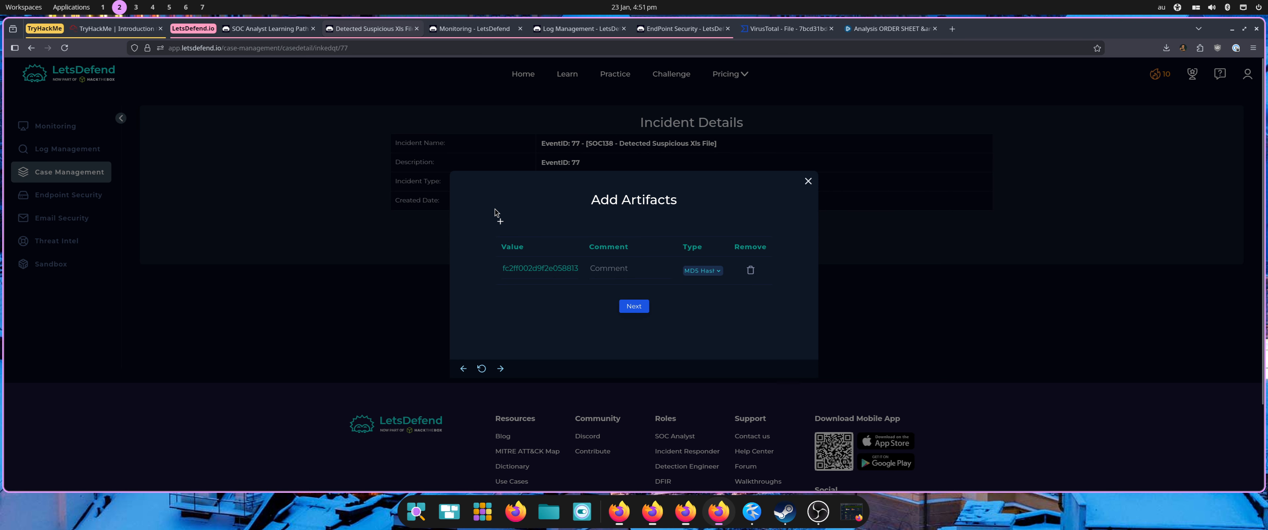
- Add a second artifact with the contacted IP 177.53.143.89 copied from VirusTotal and the comment "c2 addres"
{"action": "left_click", "coordinate": [499, 222]}
{"action": "left_click", "coordinate": [816, 31]}
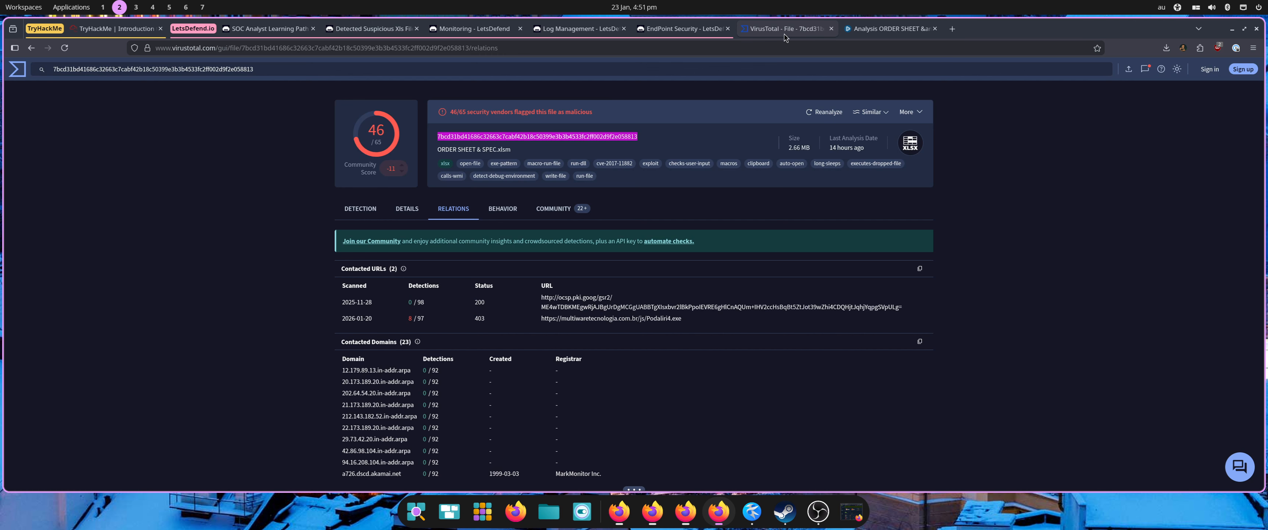
{"action": "scroll", "coordinate": [409, 374], "scroll_direction": "down", "scroll_amount": 5}
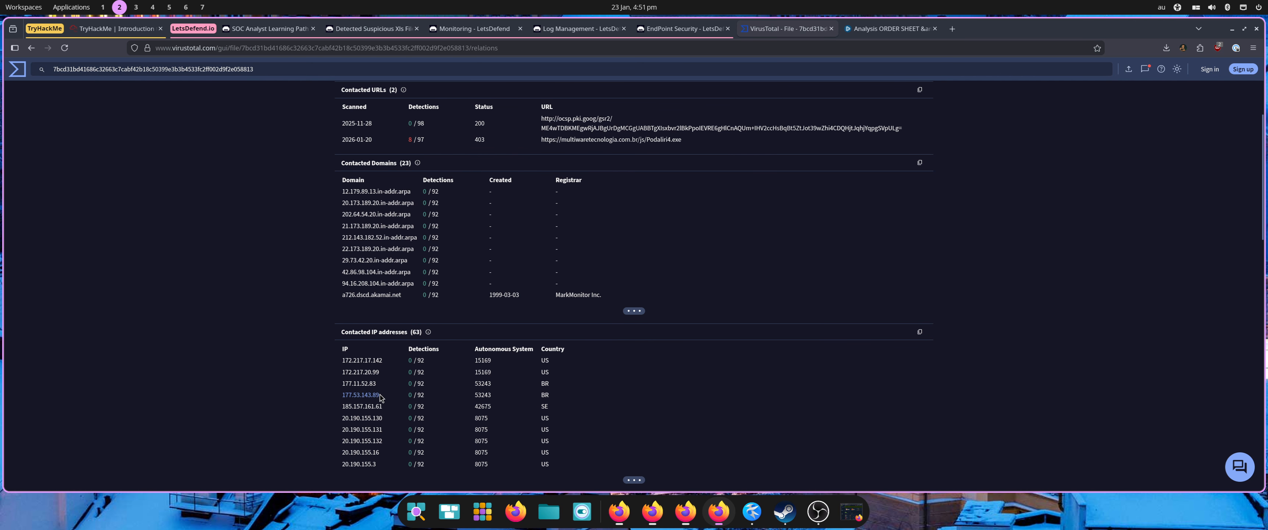
{"action": "left_click_drag", "start_coordinate": [381, 395], "coordinate": [342, 394]}
{"action": "key", "text": "ctrl+c"}
{"action": "left_click", "coordinate": [362, 30]}
{"action": "left_click", "coordinate": [528, 285]}
{"action": "key", "text": "ctrl+v"}
{"action": "left_click", "coordinate": [616, 285]}
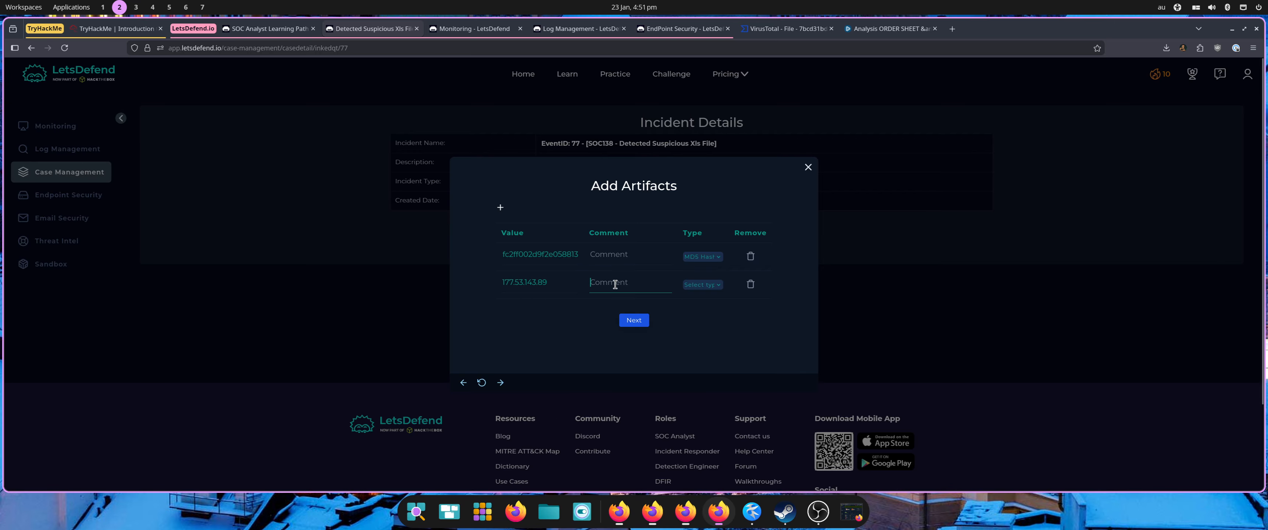
{"action": "type", "text": "c2 addres"}
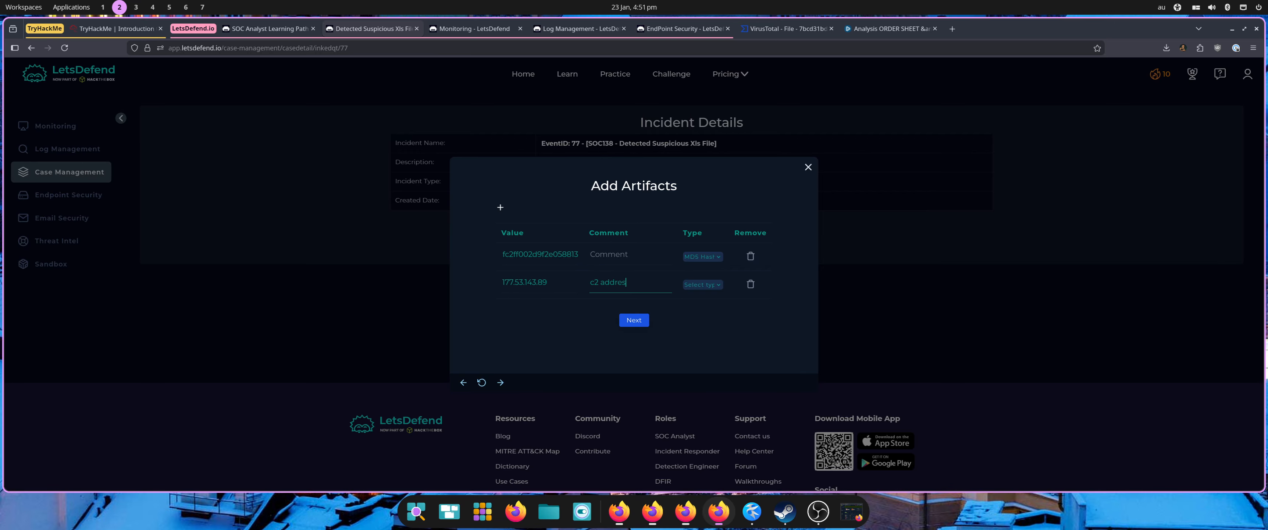
{"action": "type", "text": "ABUSE -"}
- Copy the file name ORDER SHEET & SPEC.xlsm from the alert details in Monitoring
{"action": "left_click", "coordinate": [470, 28]}
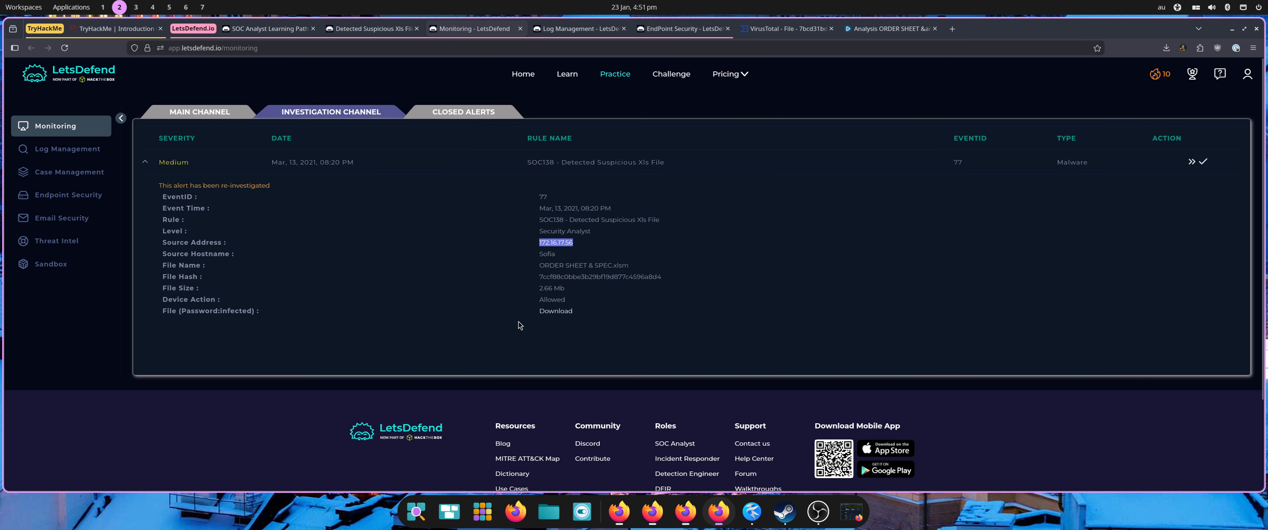
{"action": "left_click_drag", "start_coordinate": [637, 264], "coordinate": [537, 274]}
{"action": "key", "text": "ctrl+c"}
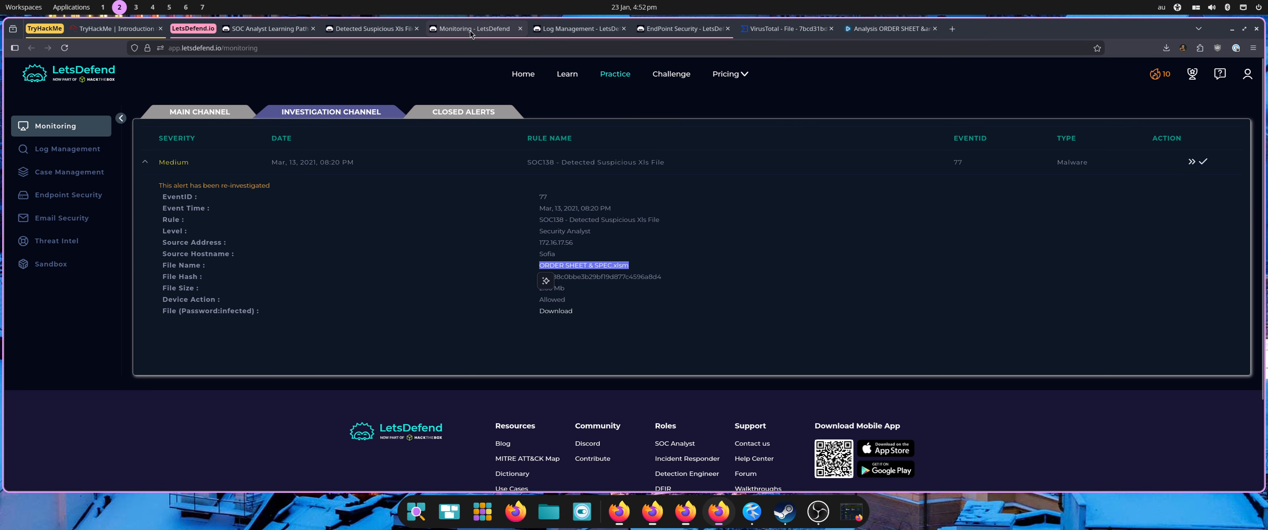
- Enter the copied file name ORDER SHEET & SPEC.xlsm as the comment of the MD5 hash artifact in the case playbook
{"action": "left_click", "coordinate": [371, 29]}
{"action": "left_click", "coordinate": [619, 254]}
{"action": "key", "text": "ctrl+v"}
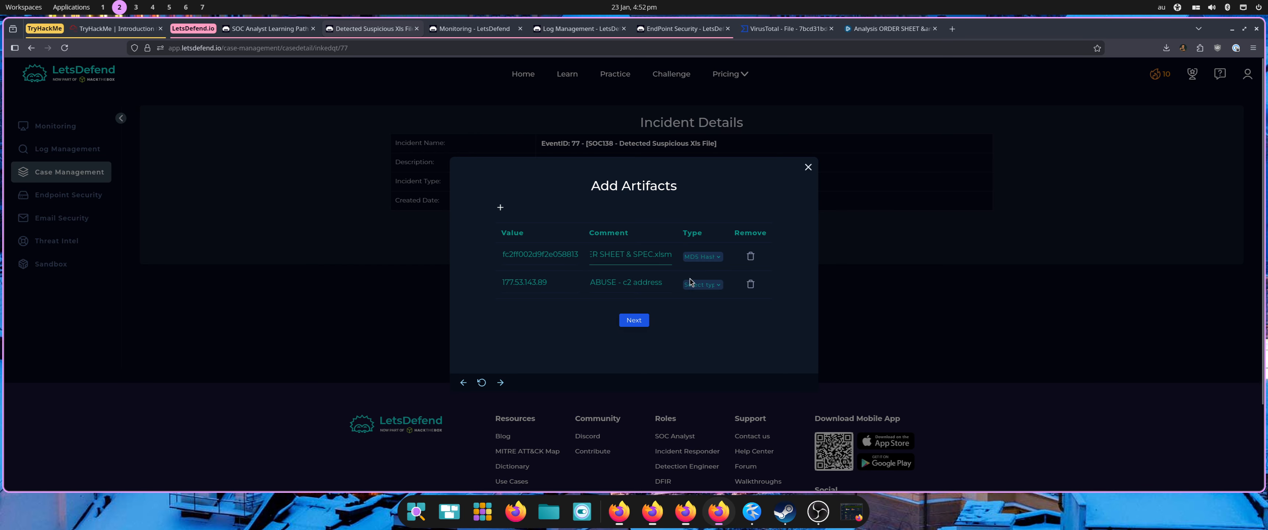
- Add a third artifact row, leave it empty, and submit the playbook's artifact list
{"action": "left_click", "coordinate": [501, 207]}
{"action": "left_click", "coordinate": [703, 299]}
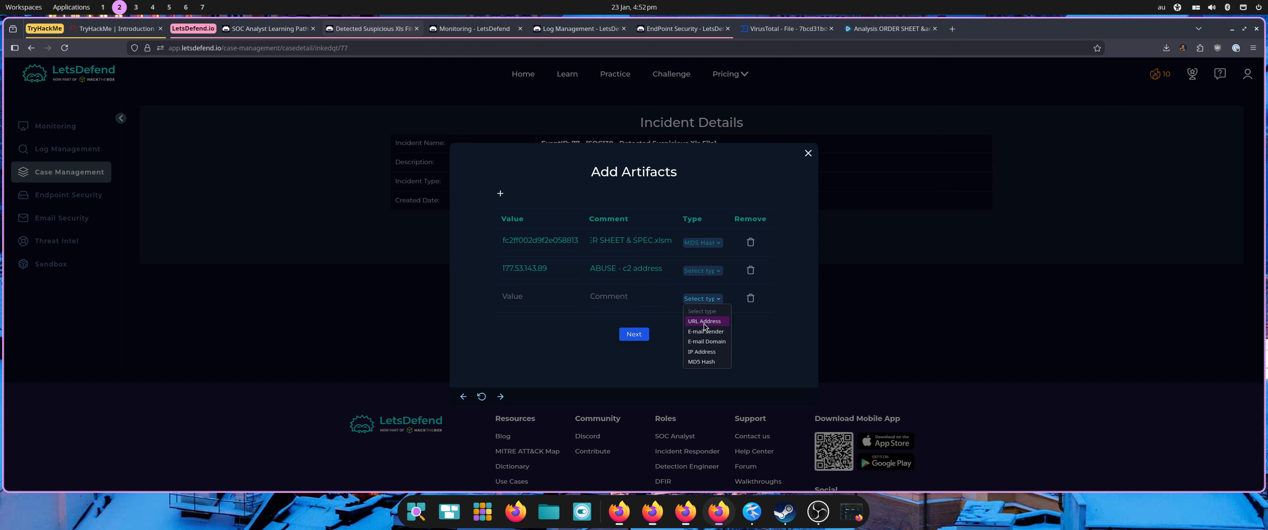
{"action": "left_click", "coordinate": [582, 346]}
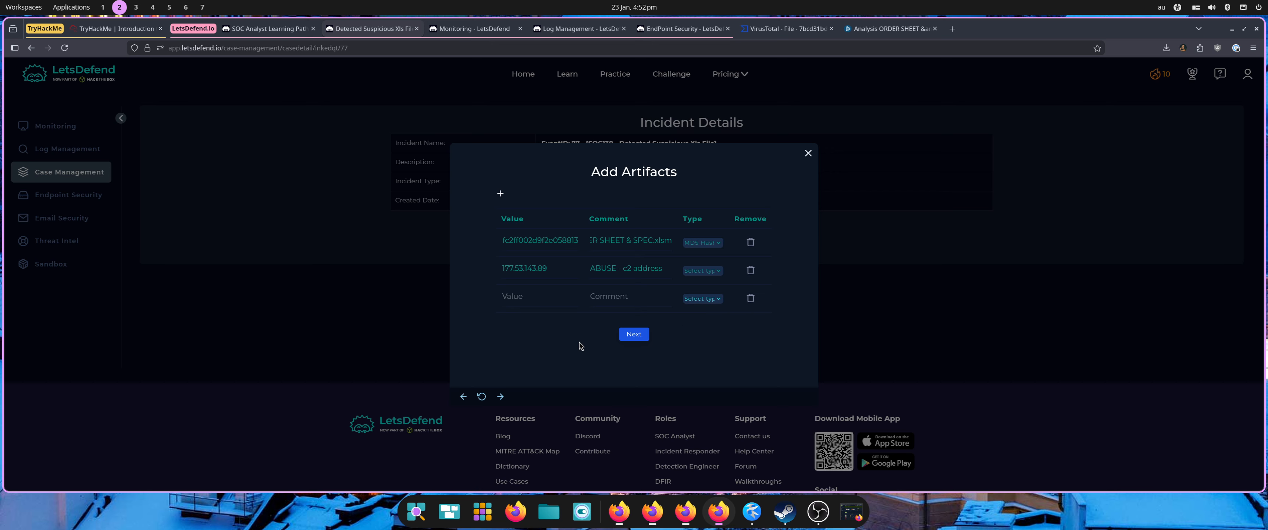
{"action": "left_click", "coordinate": [638, 333]}
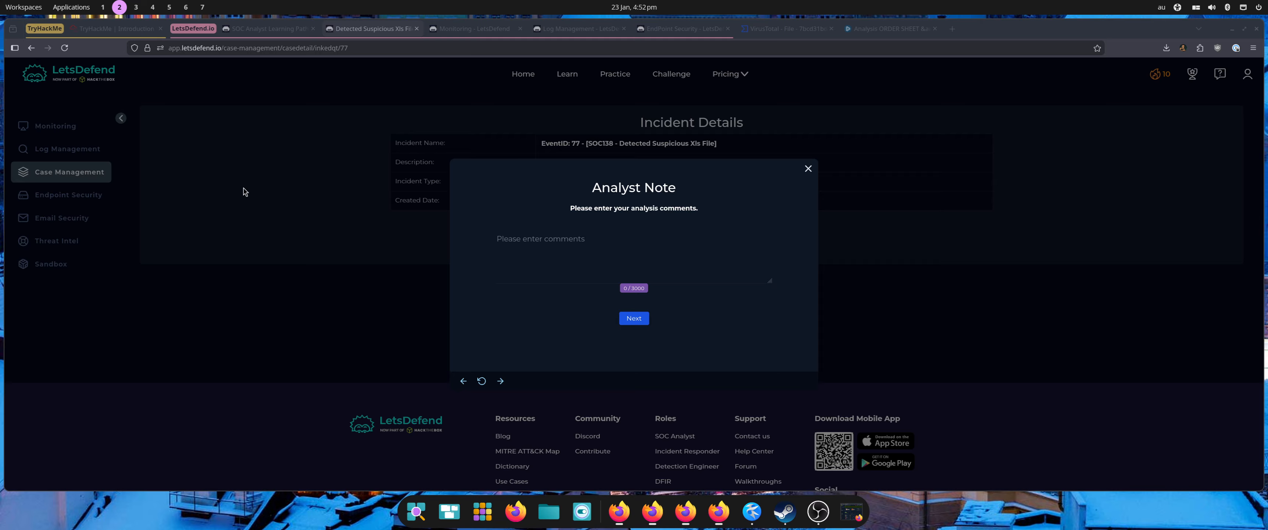
- Enter an analyst note reporting the malicious XLSM executed on 172.16.17.56, the connection to 177.53.143.89:443 and escalation to L2, and finish the playbook
{"action": "left_click", "coordinate": [635, 247]}
{"action": "type", "text": "Endpoint 172.16.17.56 executed malicious XLSM file ORDER SHEET & SPEC.xlsm. Outbound connection to 177.53.143.89:443 was successful, indicating active infection. Initiate containment actions (isolate endpoint, terminate malicious processes, block IoCs, reset credentials if applicable). Escalate to L2 for remediation and further investigation."}
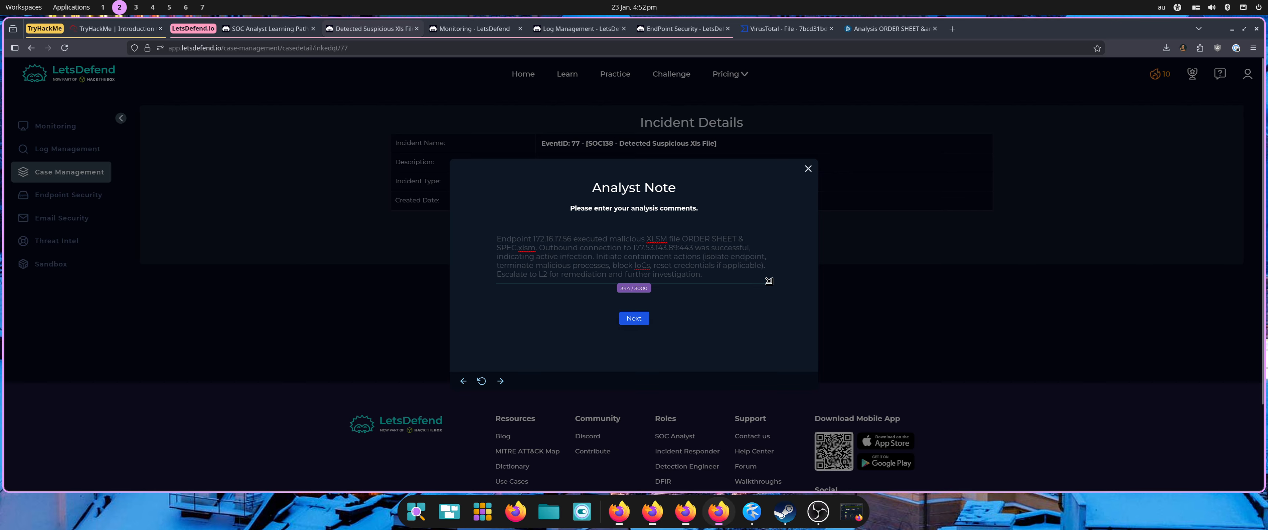
{"action": "left_click_drag", "start_coordinate": [771, 281], "coordinate": [782, 313]}
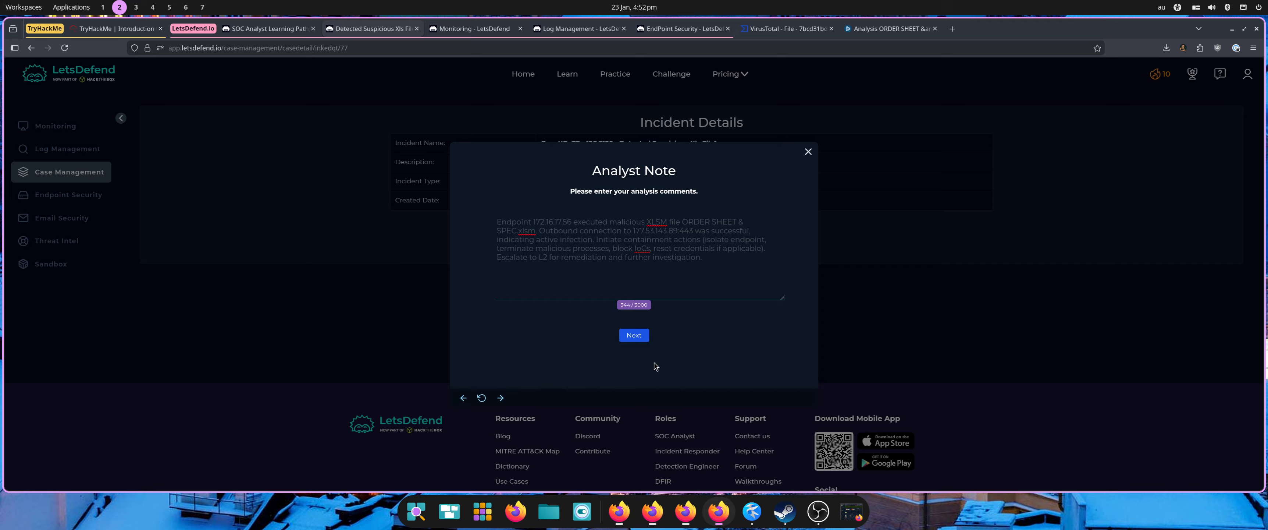
{"action": "left_click", "coordinate": [639, 336]}
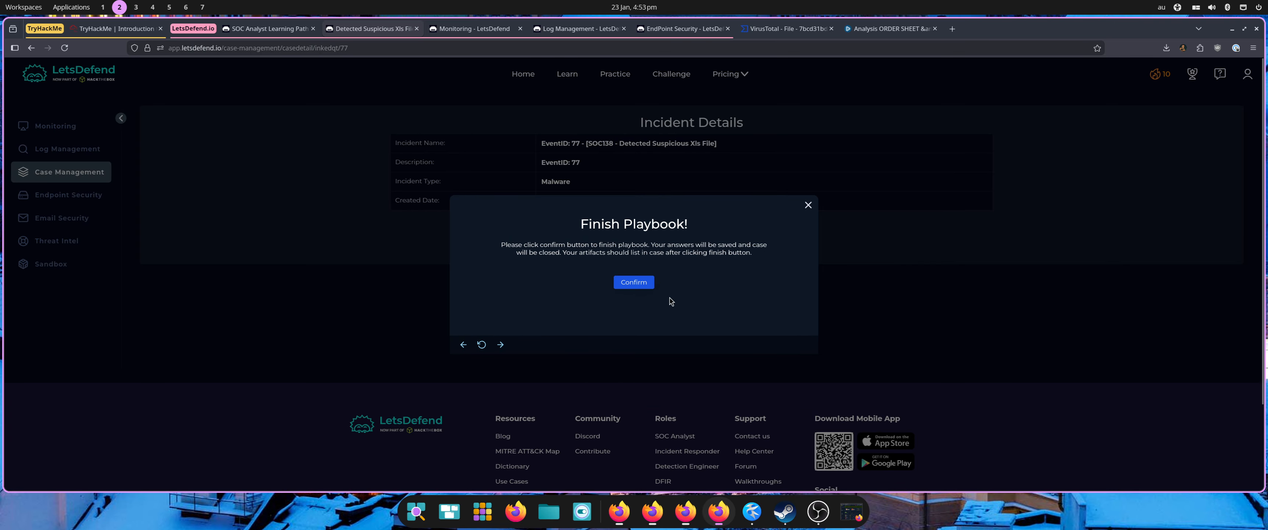
{"action": "left_click", "coordinate": [639, 287]}
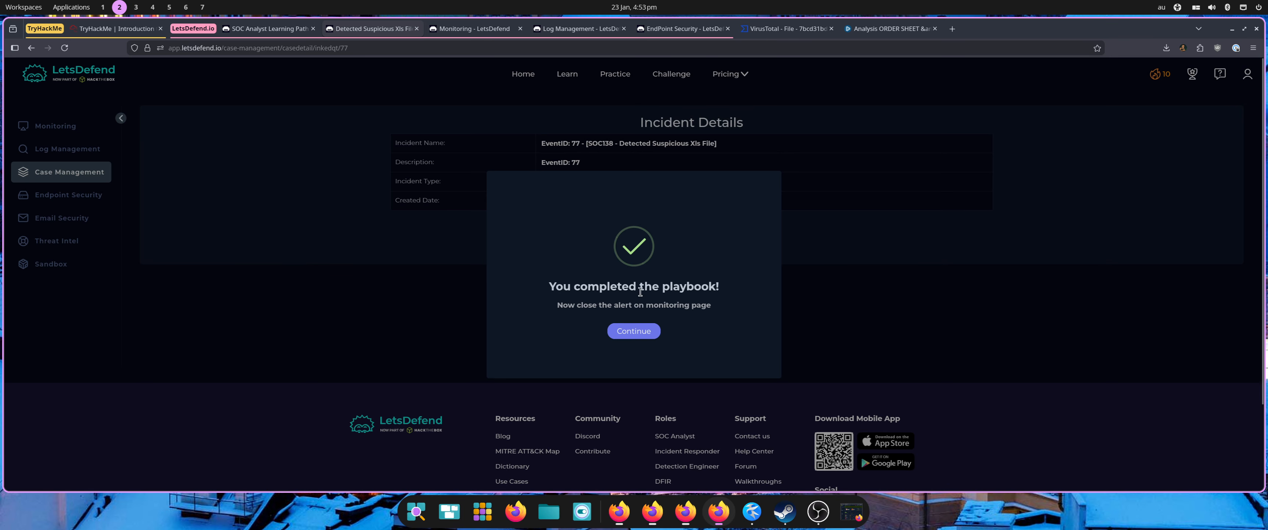
{"action": "left_click", "coordinate": [643, 338]}
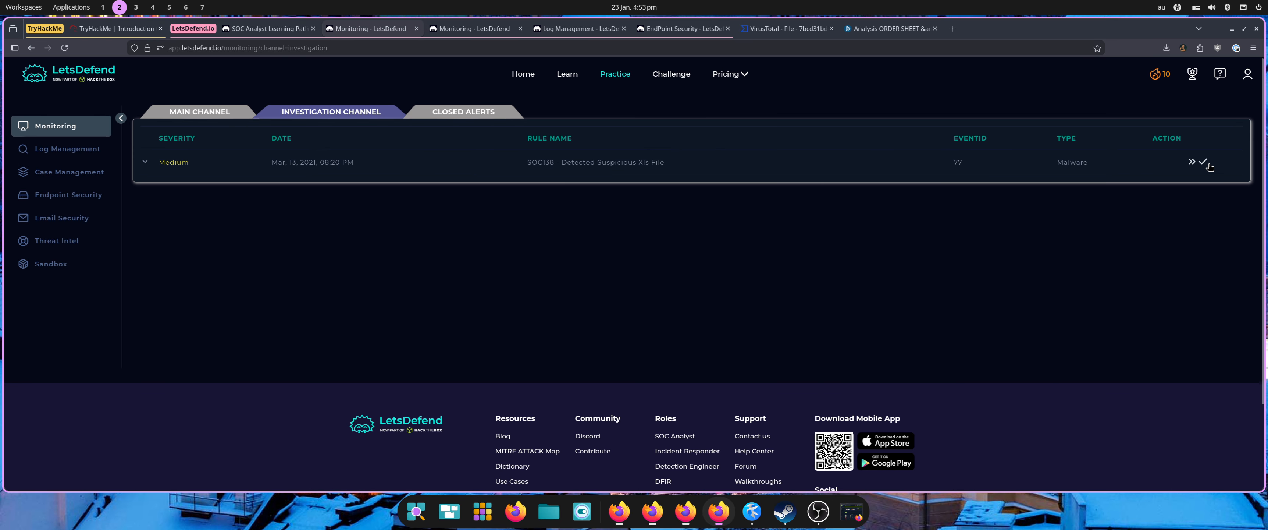
- Close the EventID 77 alert as True Positive with the analyst note text as its note
{"action": "left_click", "coordinate": [1204, 163]}
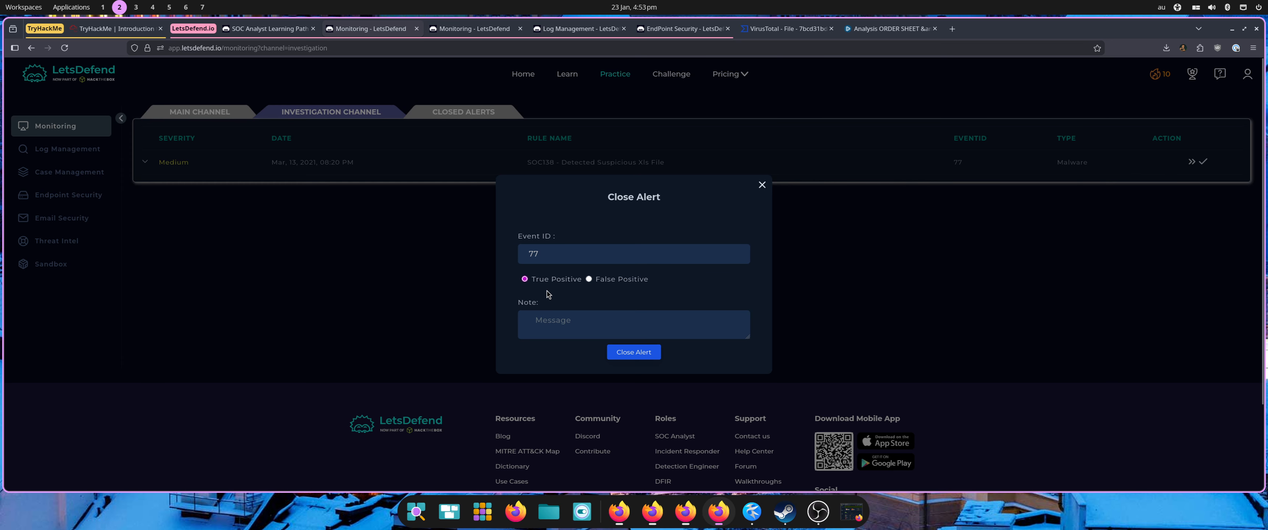
{"action": "left_click", "coordinate": [555, 316]}
{"action": "key", "text": "ctrl+v"}
{"action": "left_click", "coordinate": [638, 356]}
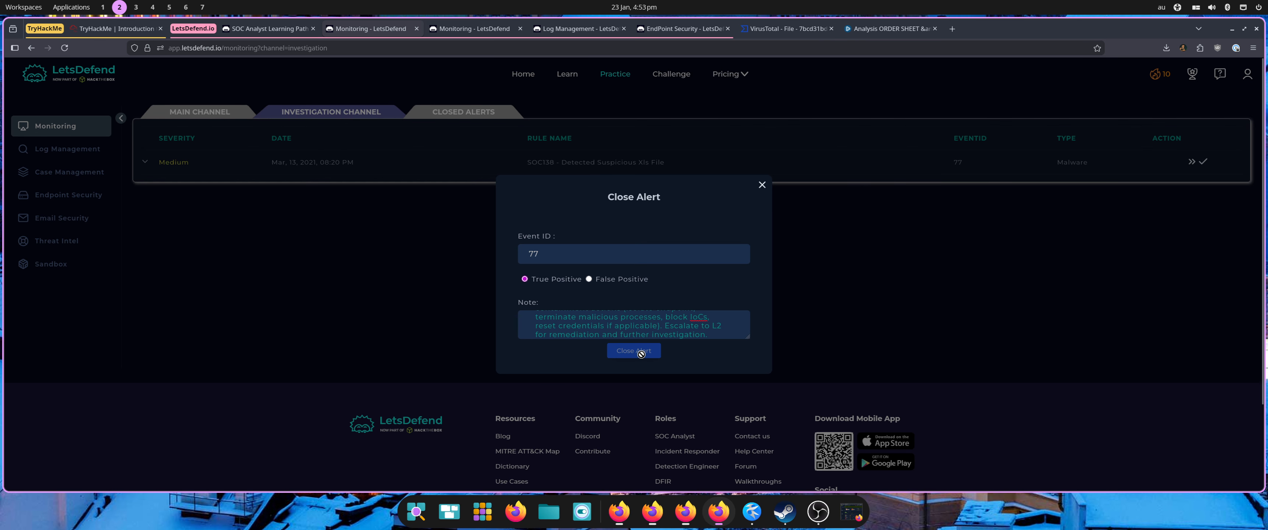
- Expand the results of the most recently closed SOC138 alert to check its answer and playbook scoring
{"action": "scroll", "coordinate": [453, 261], "scroll_direction": "down", "scroll_amount": 1}
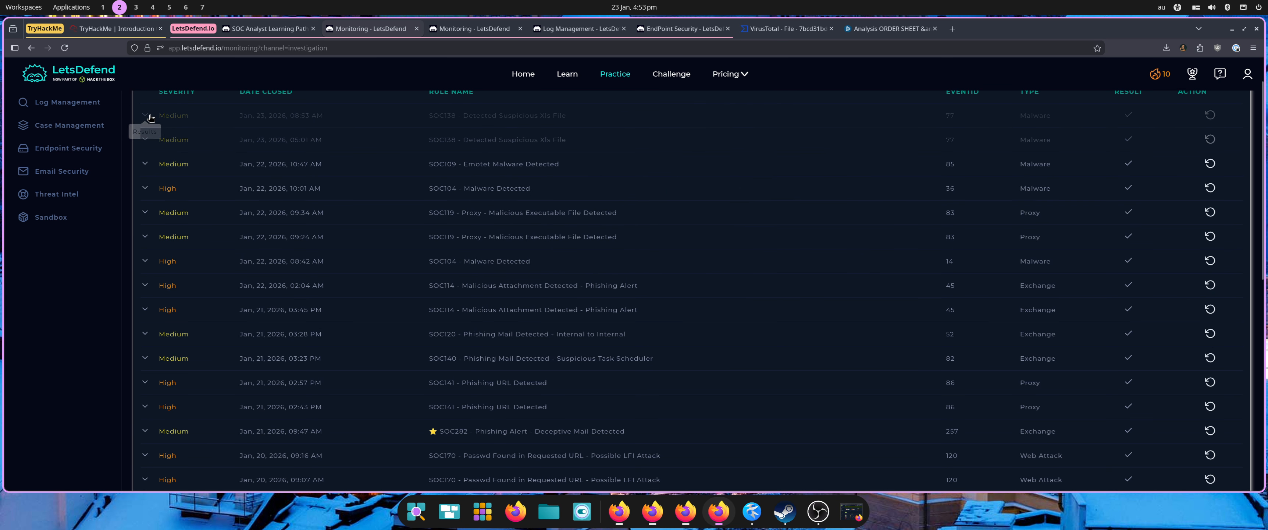
{"action": "left_click", "coordinate": [145, 116]}
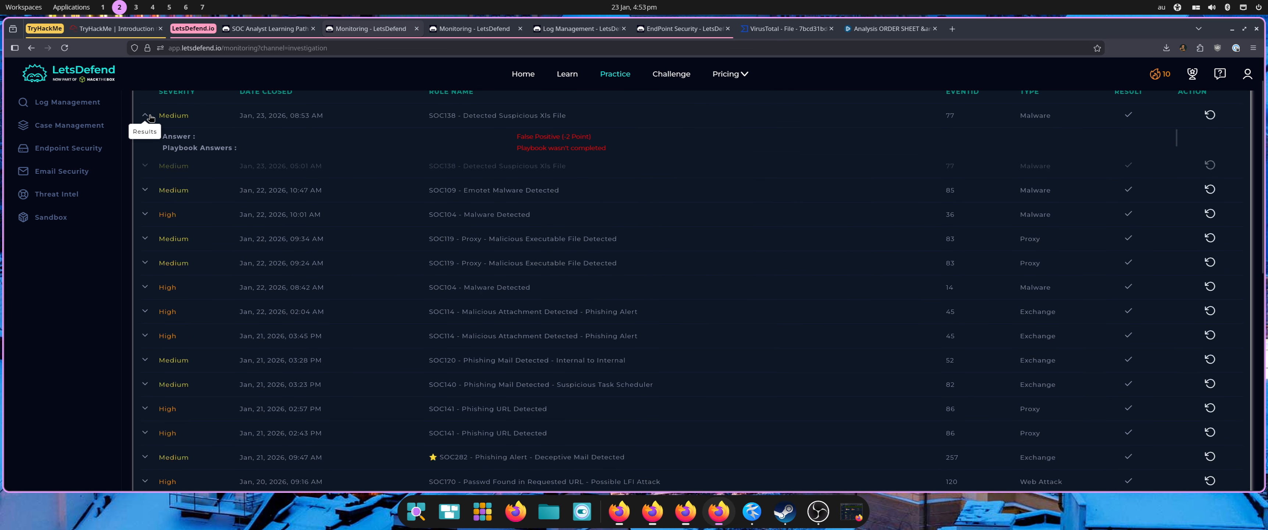